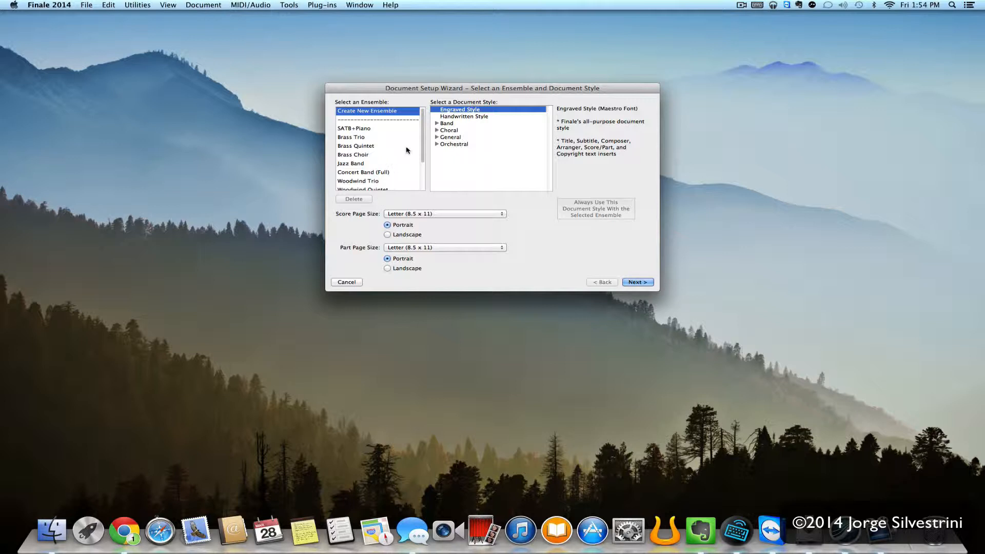
- Expand the General document styles and select Handwritten Style (Jazz Font) for the new ensemble
mouse_move(422, 149)
mouse_down()
mouse_move(423, 163)
mouse_move(423, 138)
mouse_up()
click(437, 137)
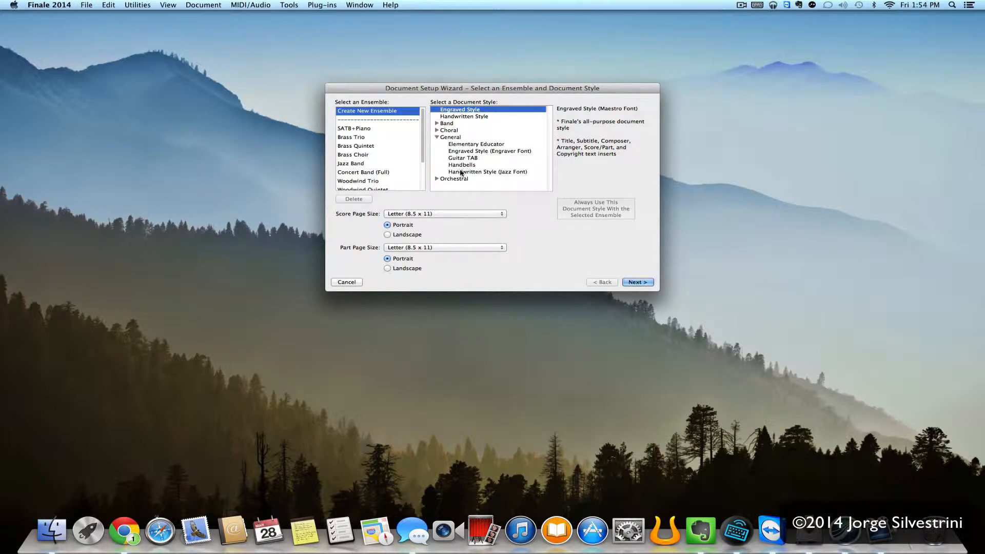
click(461, 172)
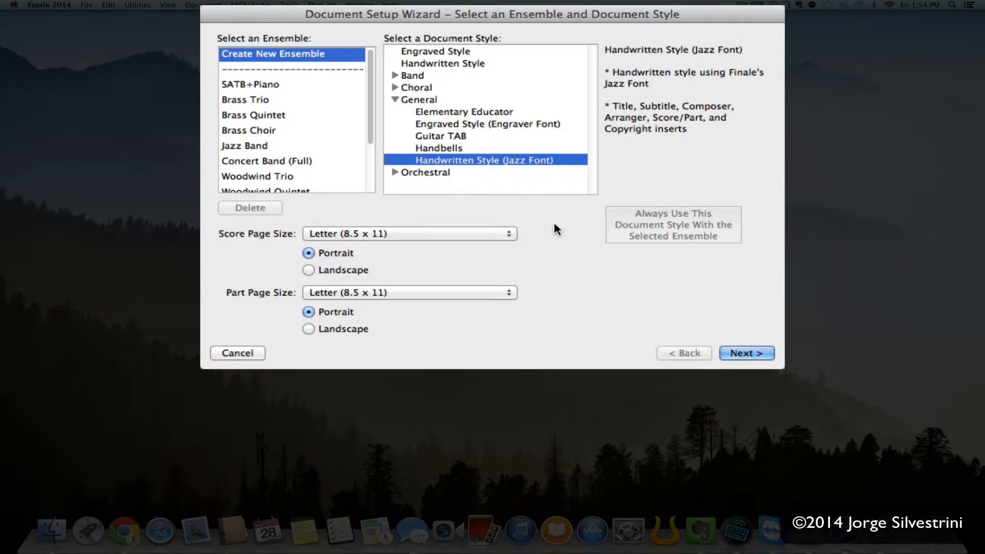
- Add Flute and Clarinet in Bb from the Woodwinds list
click(741, 354)
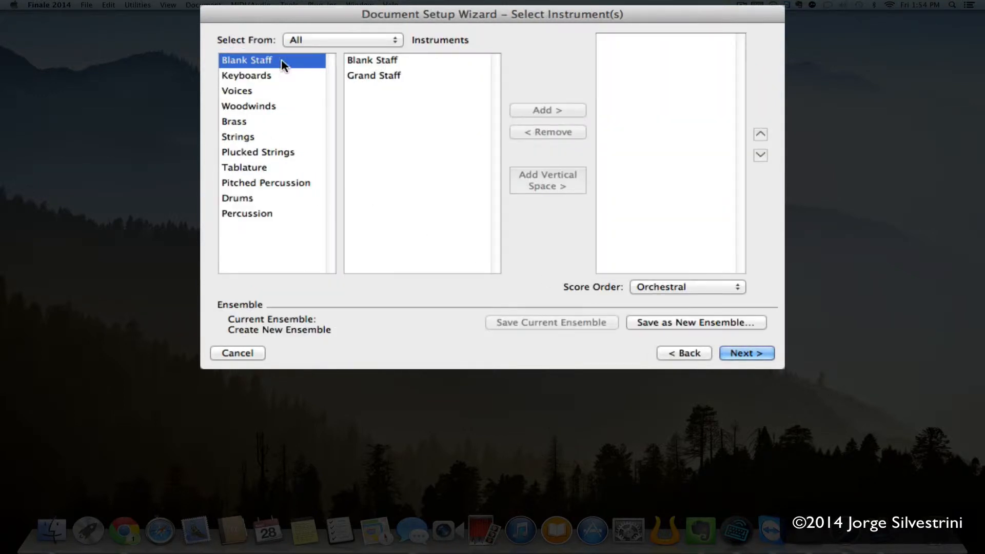
click(244, 106)
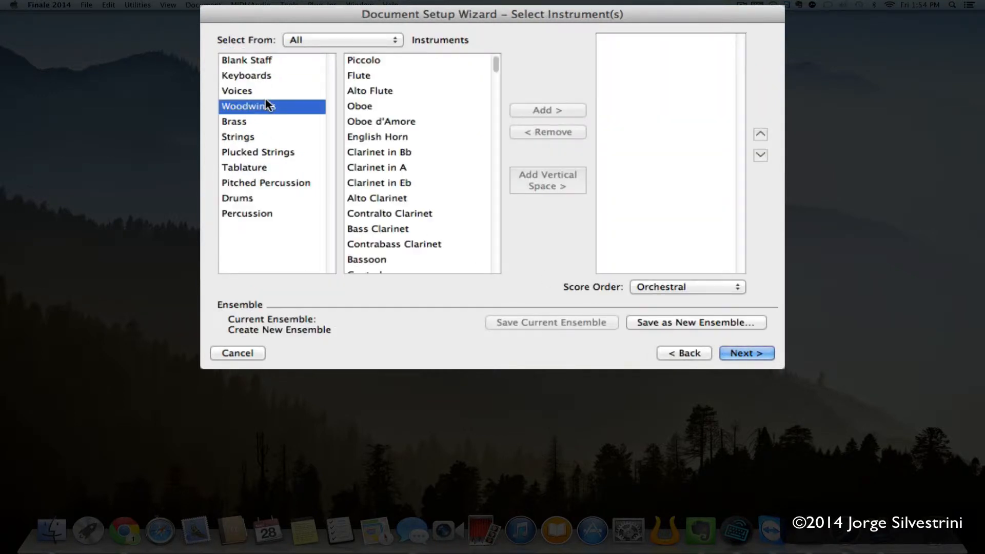
double_click(366, 75)
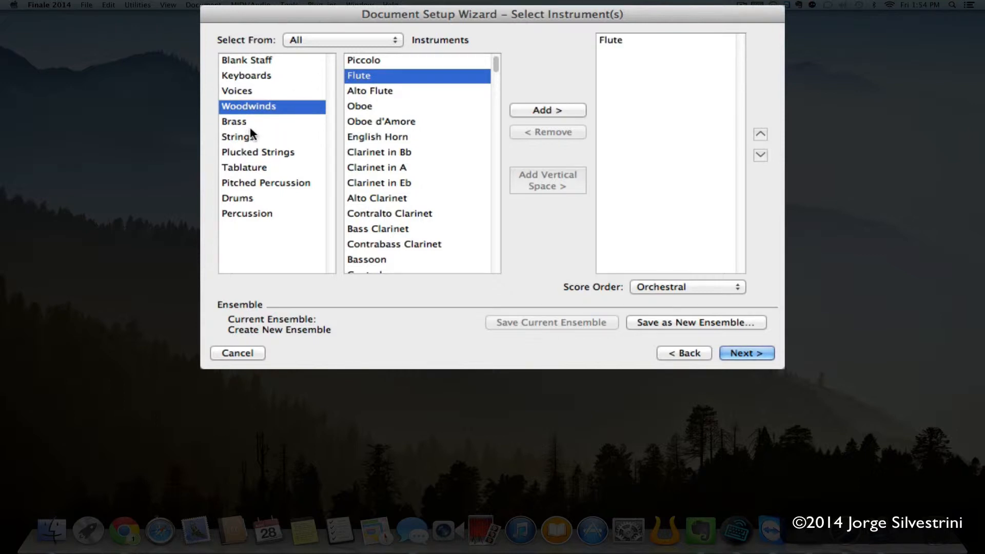
double_click(366, 153)
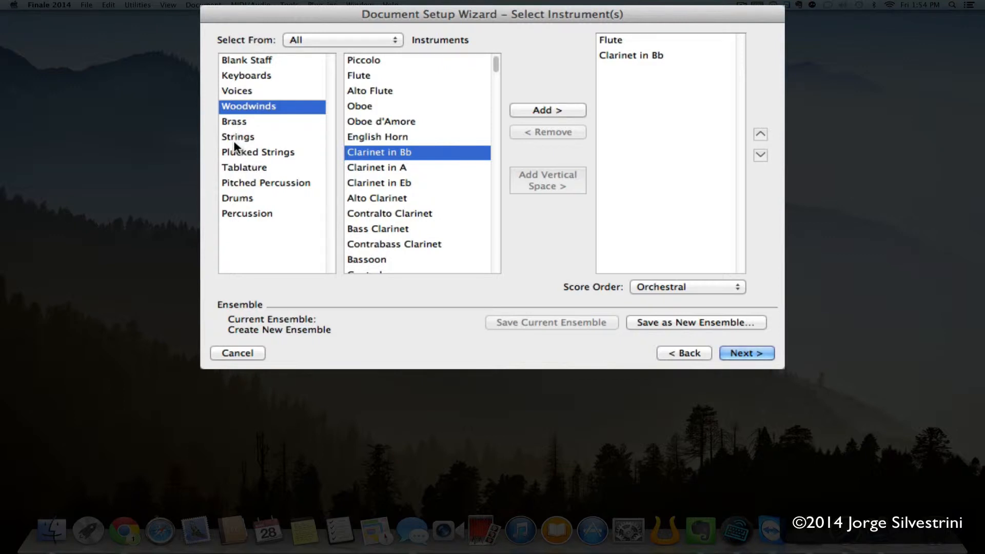
- Add Horn in F from Brass, then add two Blank Staff entries
click(236, 122)
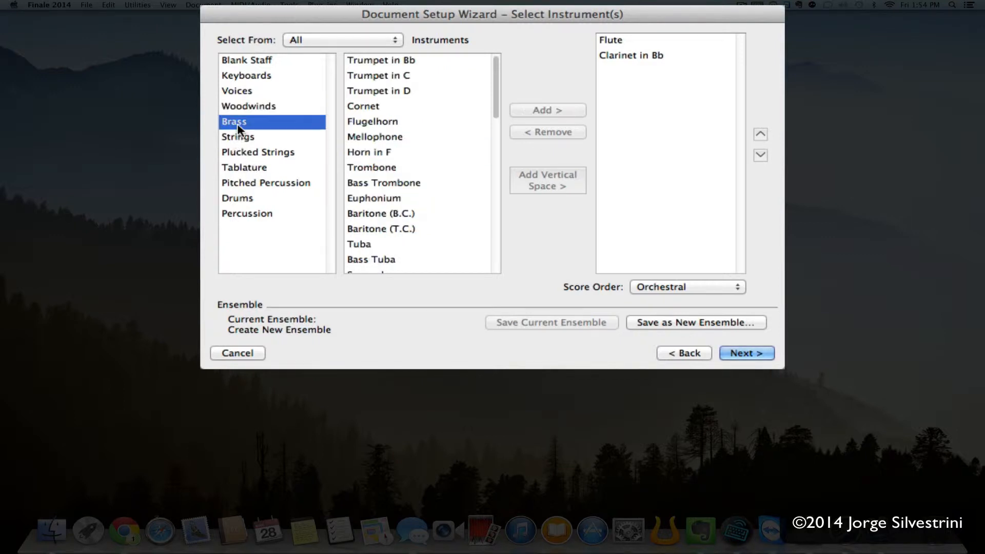
click(375, 150)
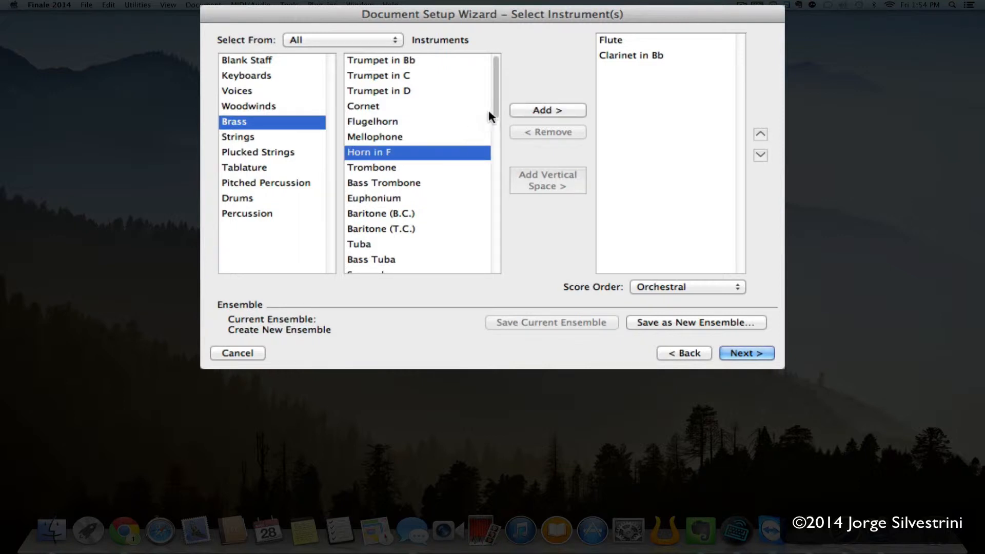
drag(498, 105, 498, 78)
double_click(373, 153)
click(252, 60)
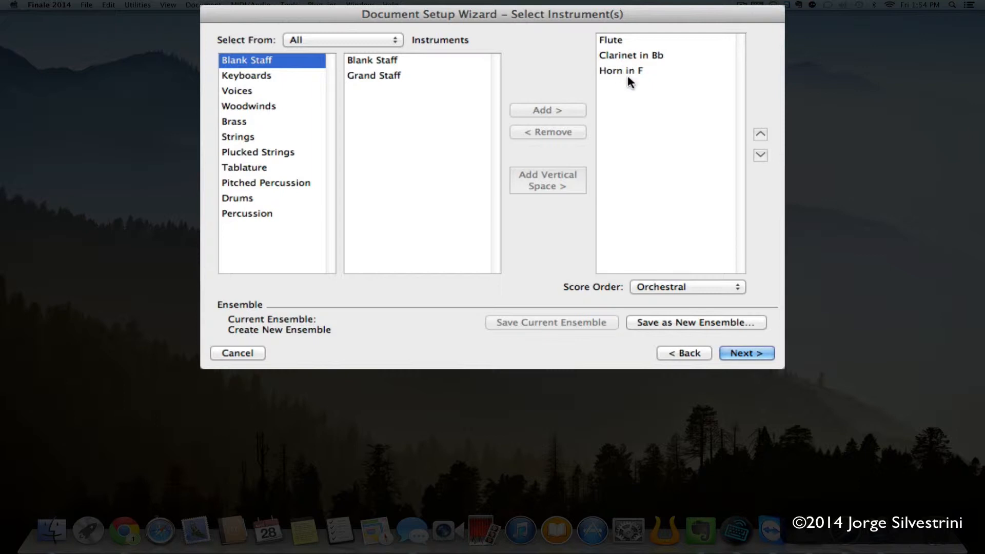
click(375, 60)
double_click(375, 61)
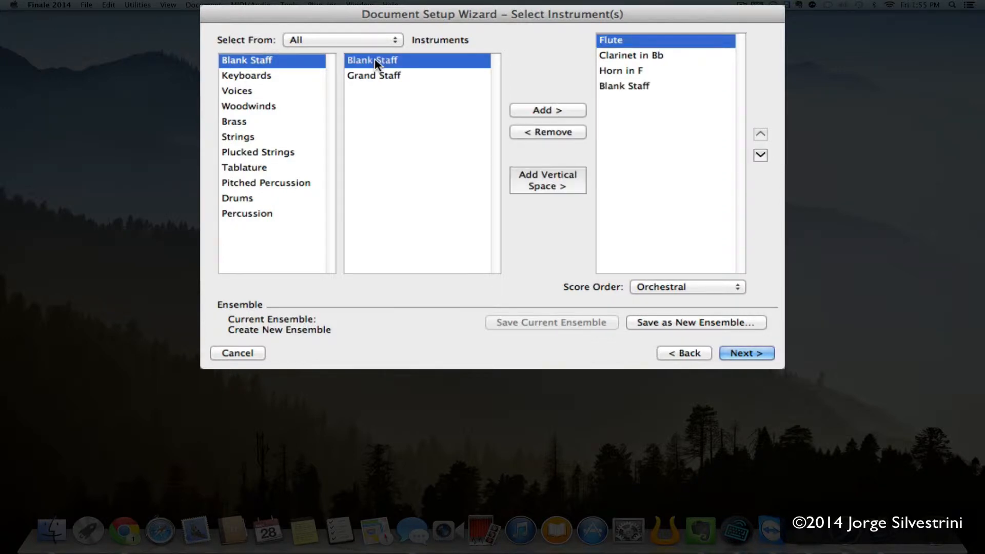
double_click(375, 61)
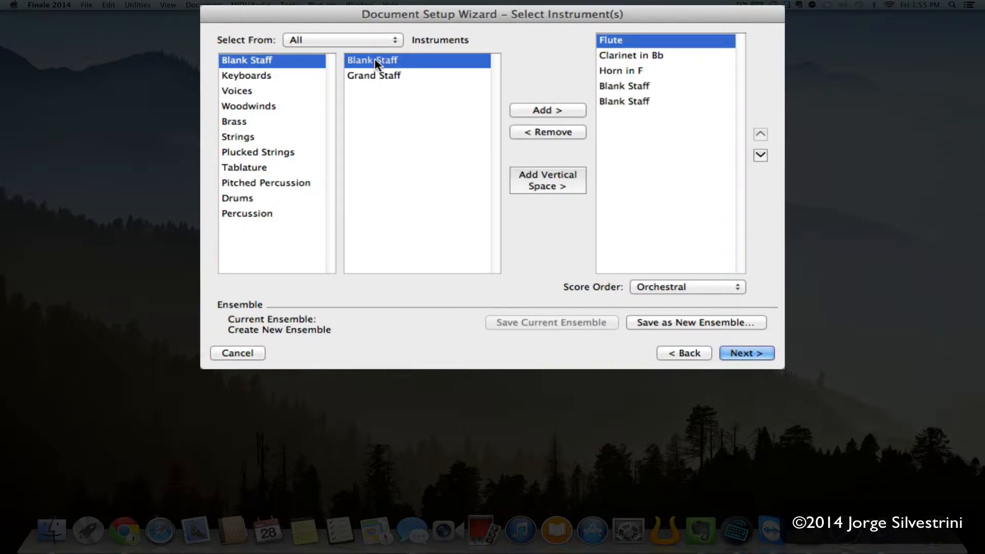
- Title the score 'Demo for Transposing Instruments' and enter the website as subtitle
click(745, 353)
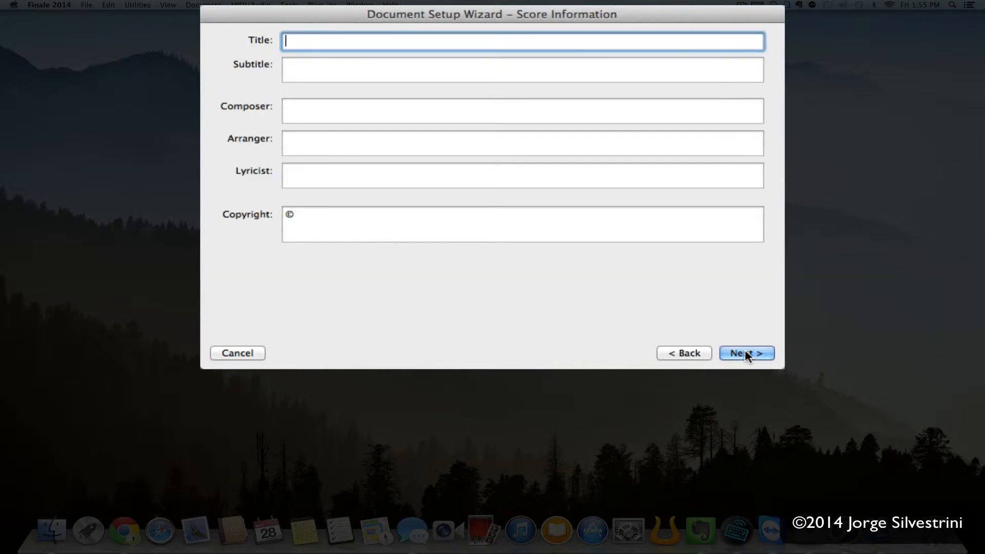
text(Demo for Transposing Ins)
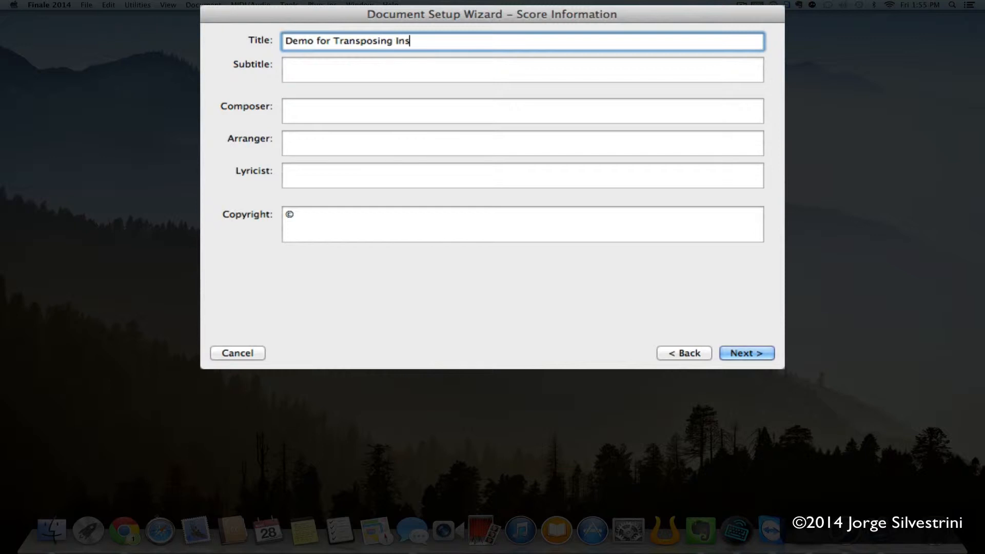
text(truments in)
key(BackSpace)
key(BackSpace)
key(Tab)
text(www.)
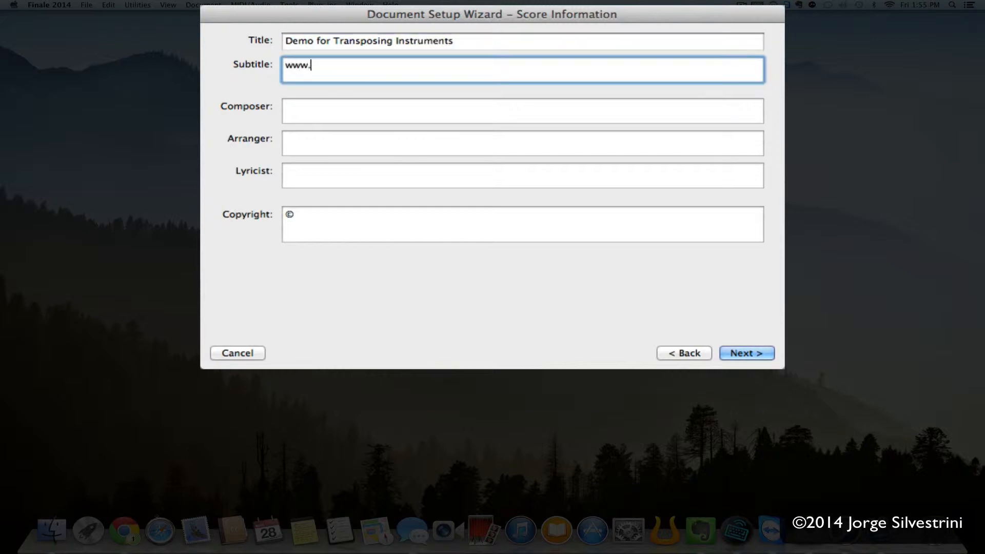
text(JorgeSilvestrini.com)
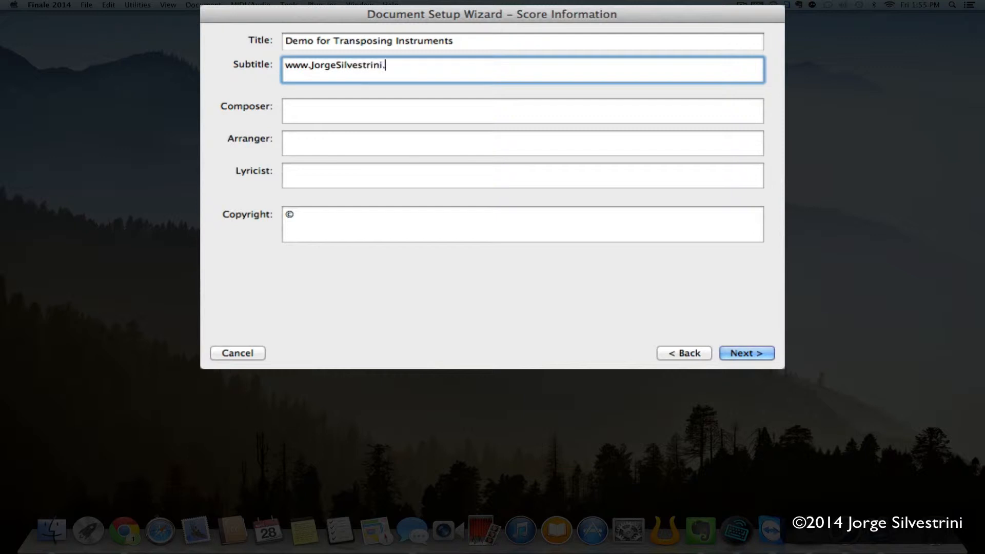
key(Tab)
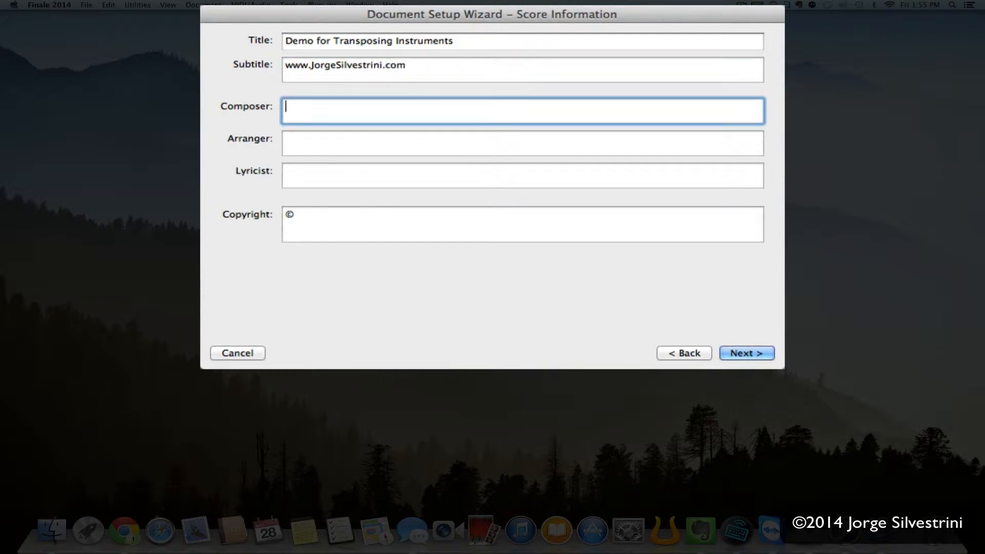
- Fill in composer e-mail, two-line arranger social handles and 2014 copyright, then finish setup
key(Tab)
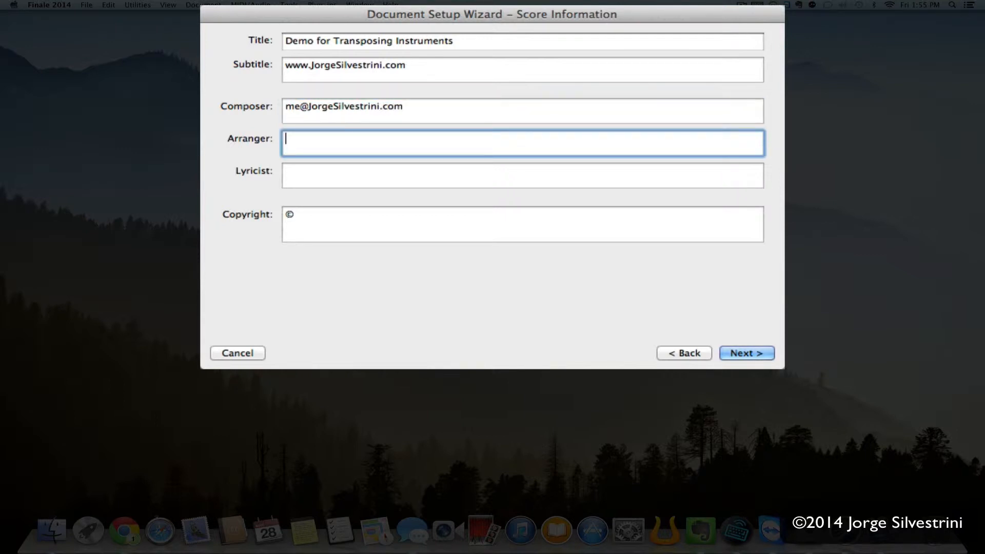
text(+JorgeSilvestrini ()
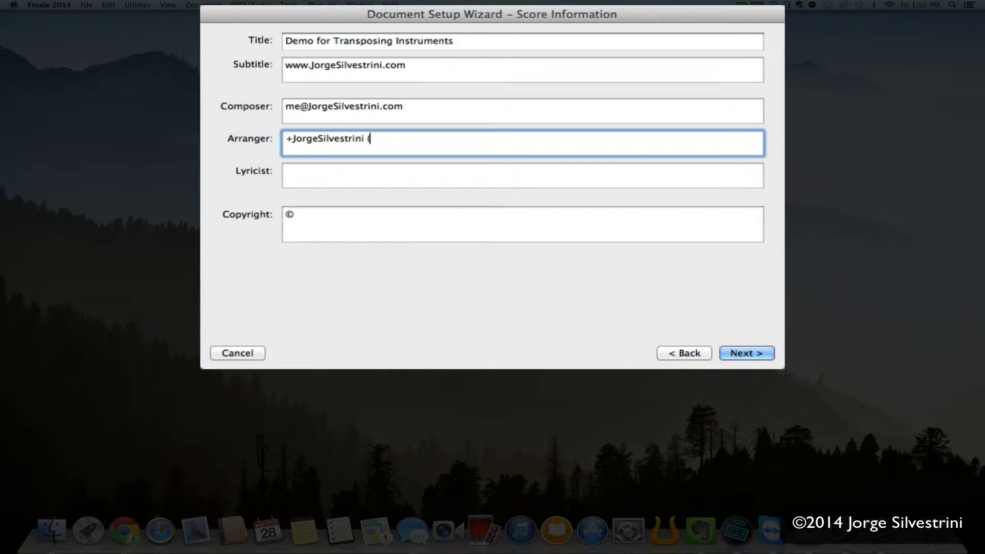
text(Google+))
key(Return)
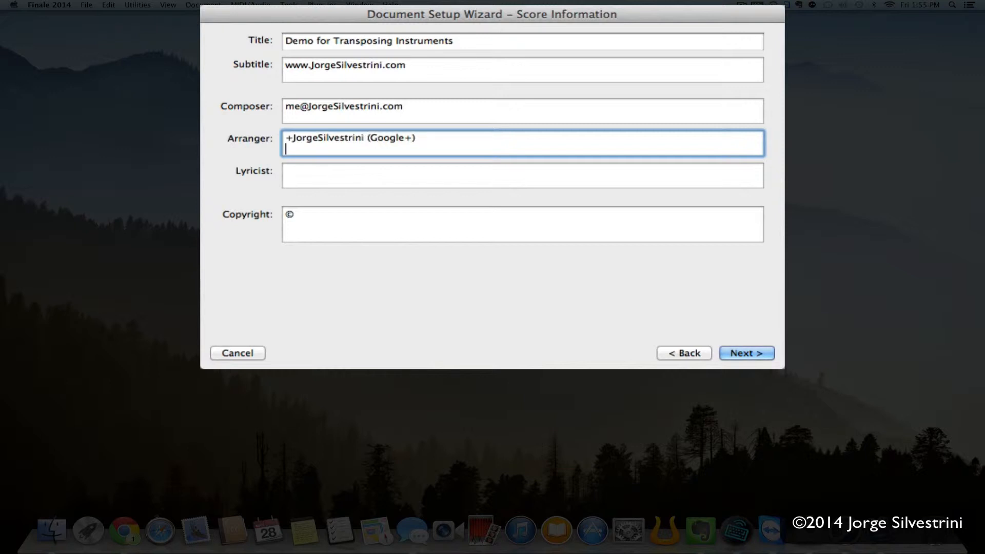
text(@JSilvestrini (Twitter))
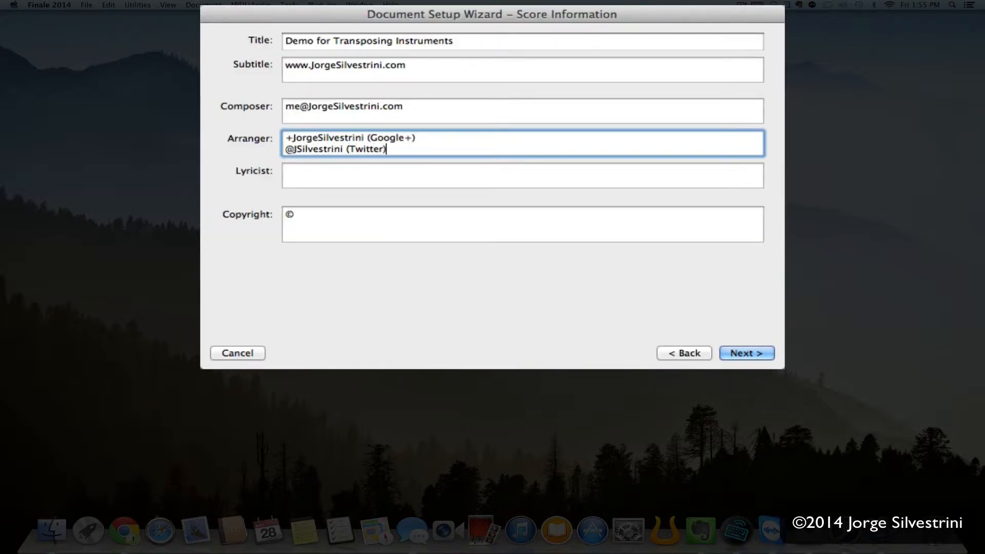
key(Tab)
key(Tab)
key(Right)
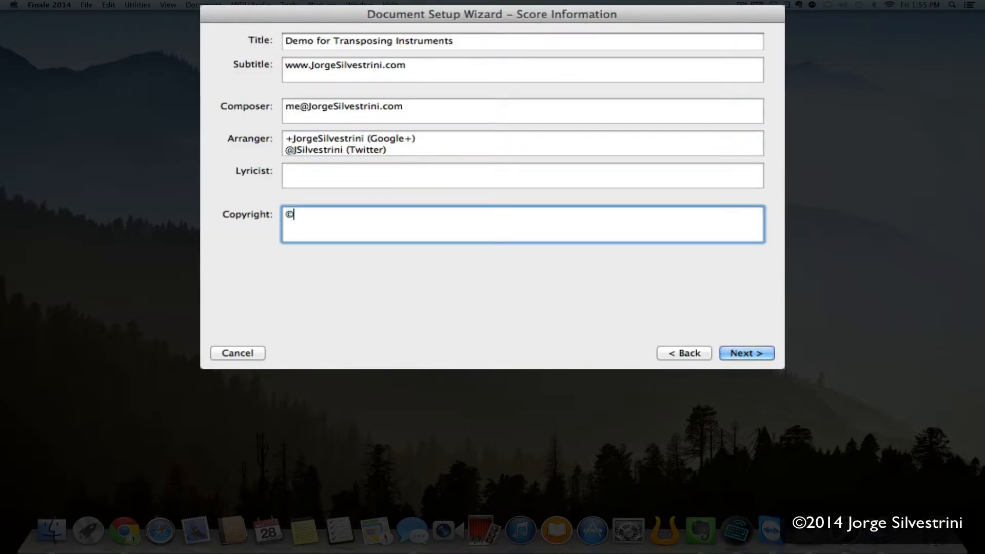
text(2014 Jorge Silvestrini)
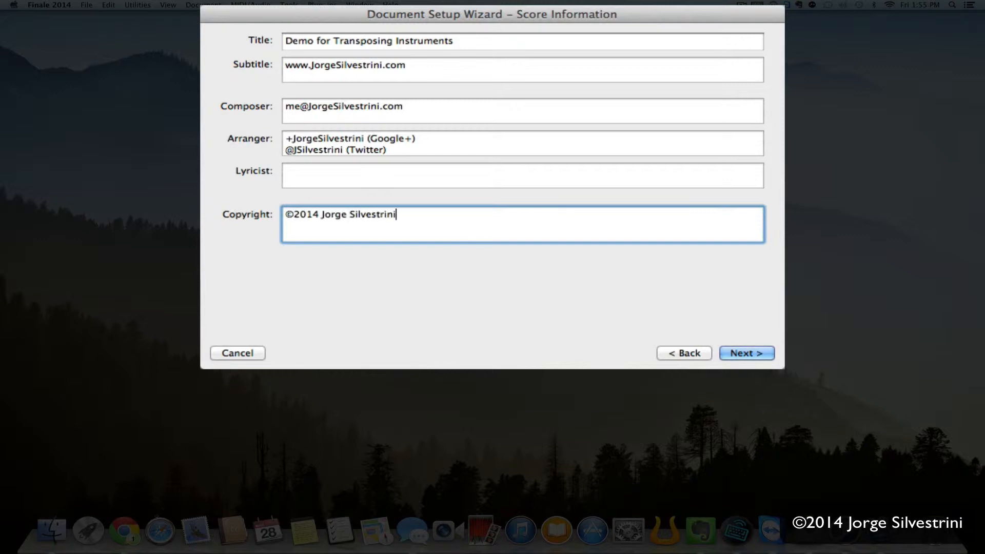
click(741, 352)
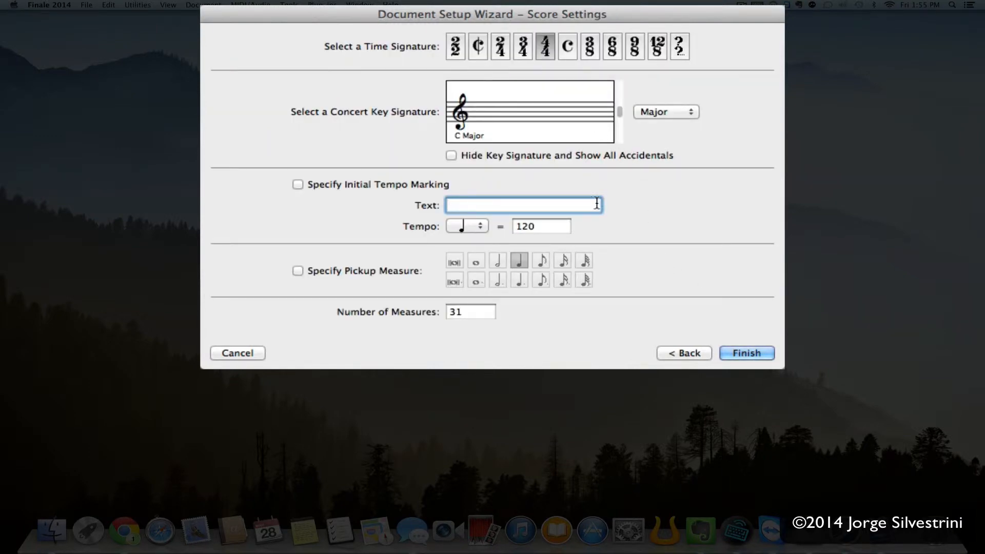
click(751, 353)
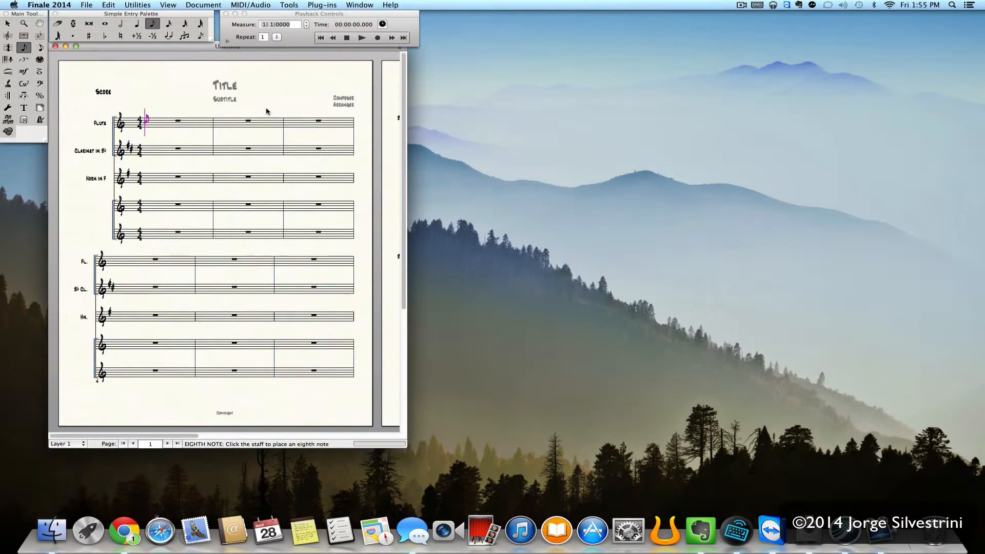
- Maximize and zoom the score, then place a whole note in the Flute's first measure
click(403, 50)
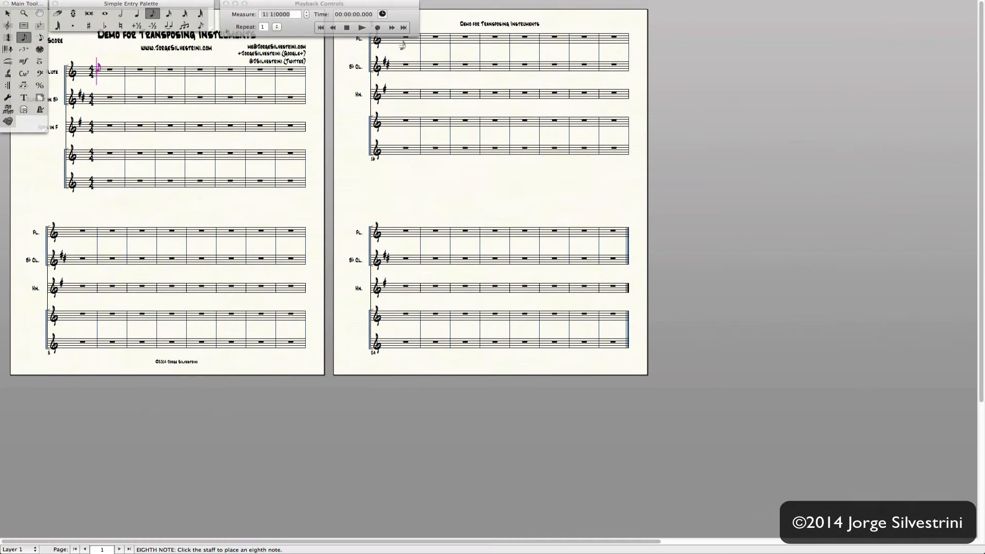
key(super+equal)
key(super+equal)
key(super+equal)
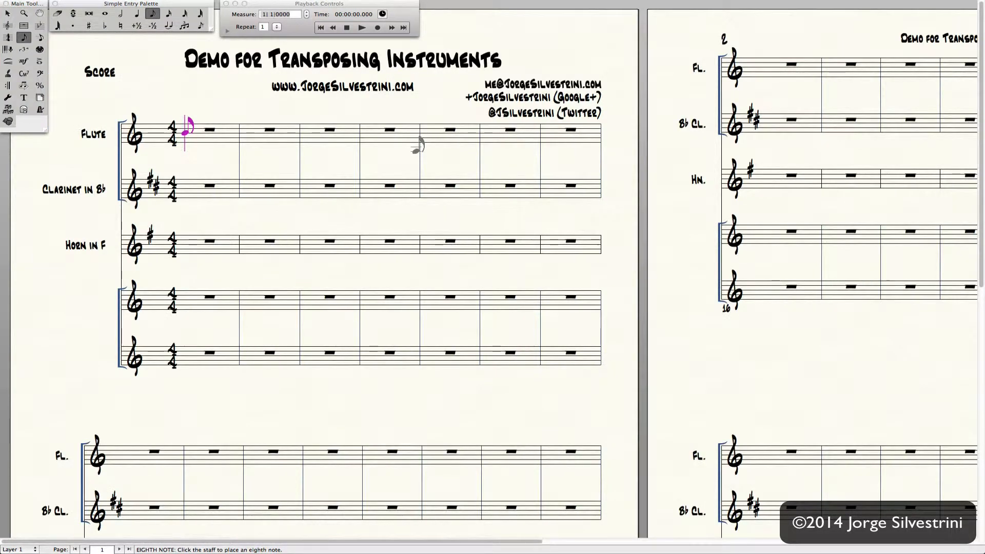
key(Escape)
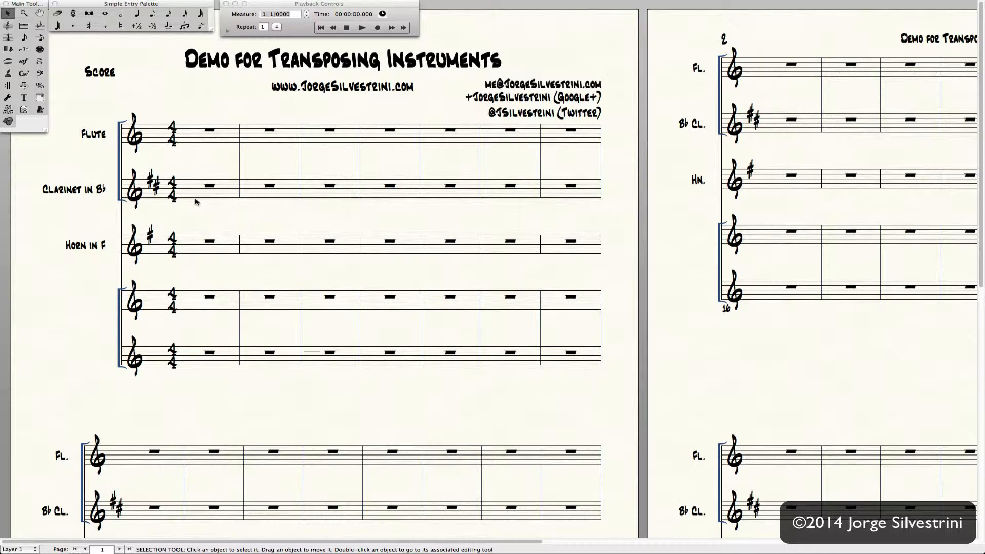
click(104, 13)
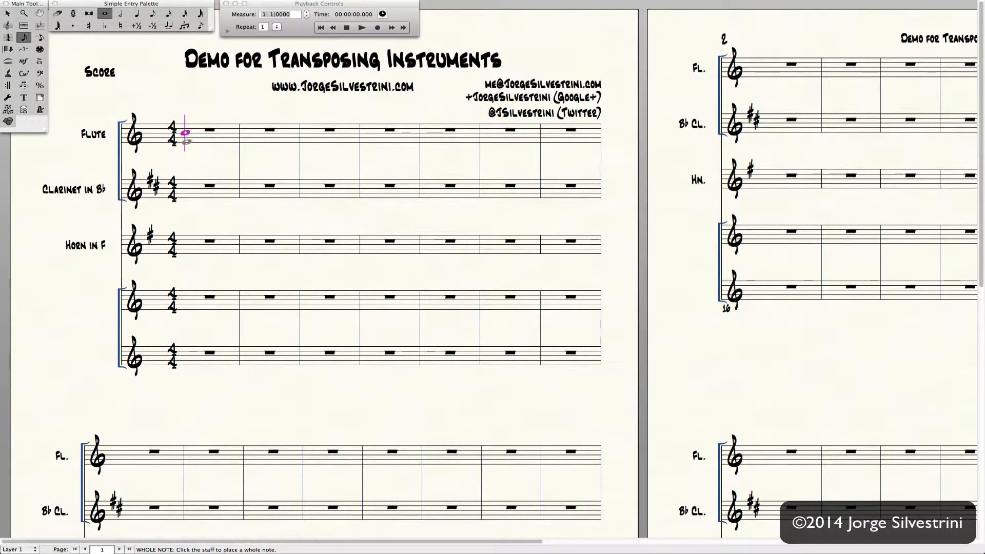
click(192, 149)
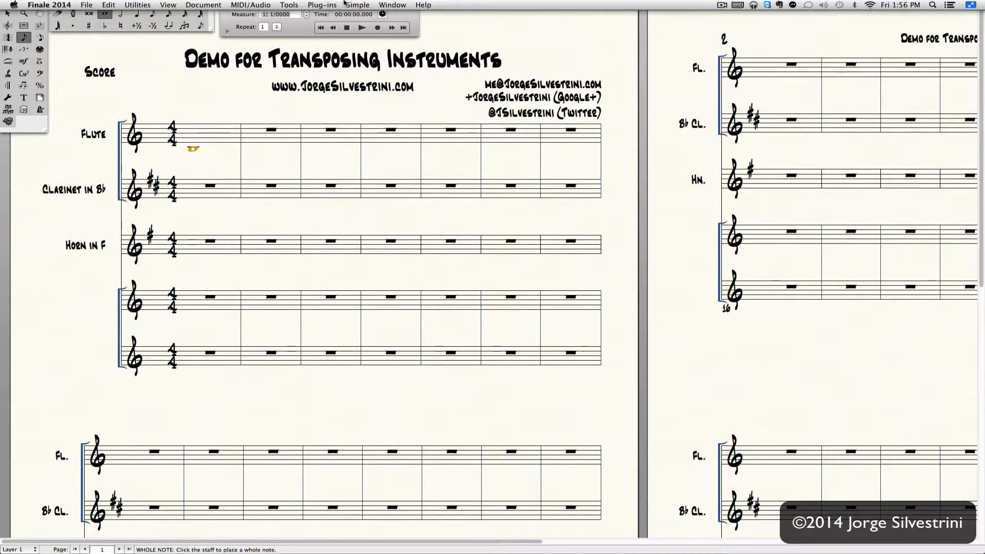
- Set playback to Play Finale Through MIDI and add whole notes in Flute and Clarinet measure 1
click(251, 5)
click(267, 25)
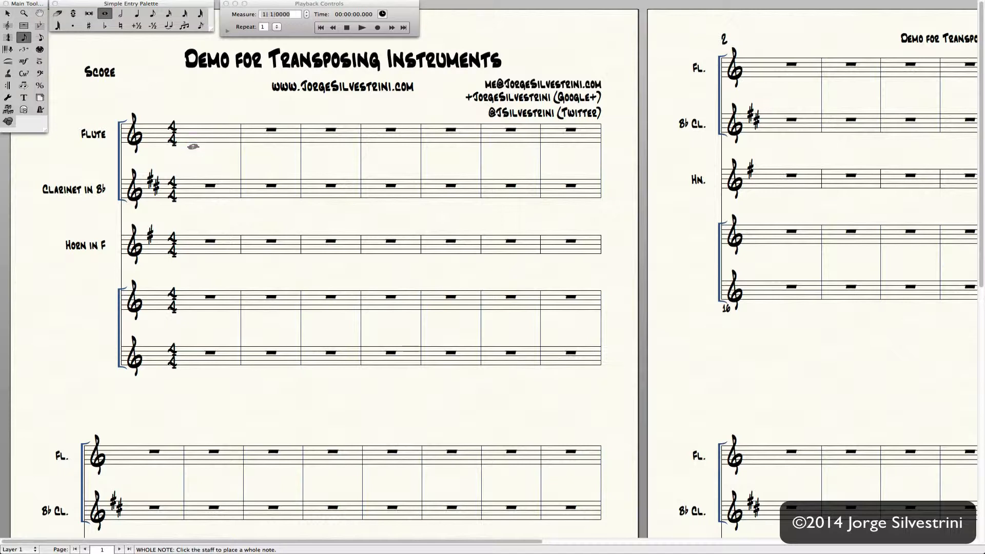
click(193, 147)
click(193, 200)
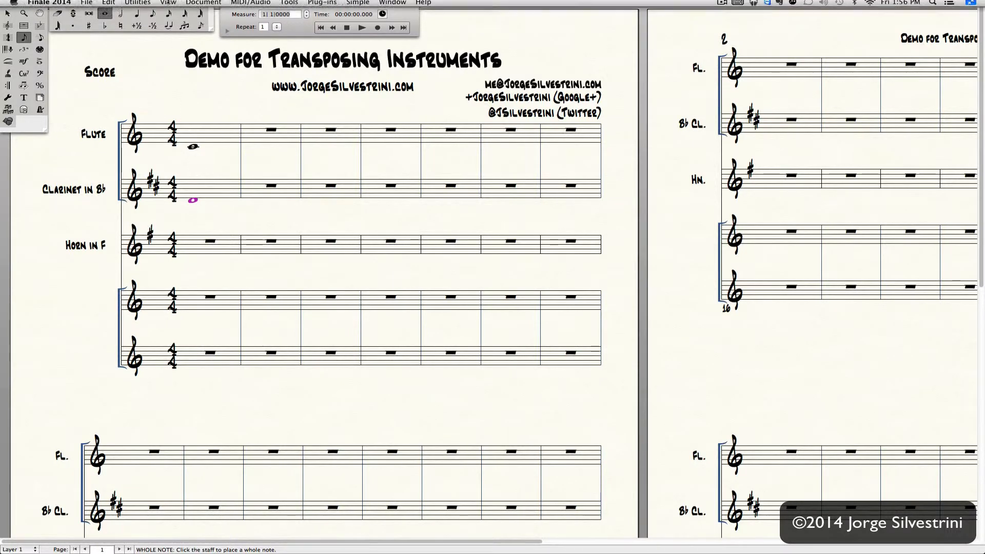
click(193, 4)
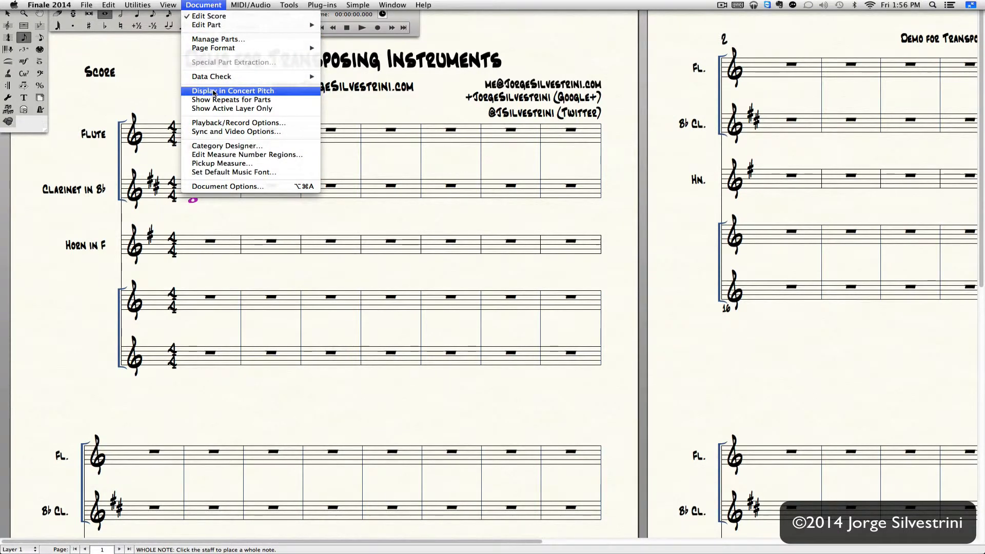
- Display the score in concert pitch and preview the Flute part before returning to the score
click(211, 90)
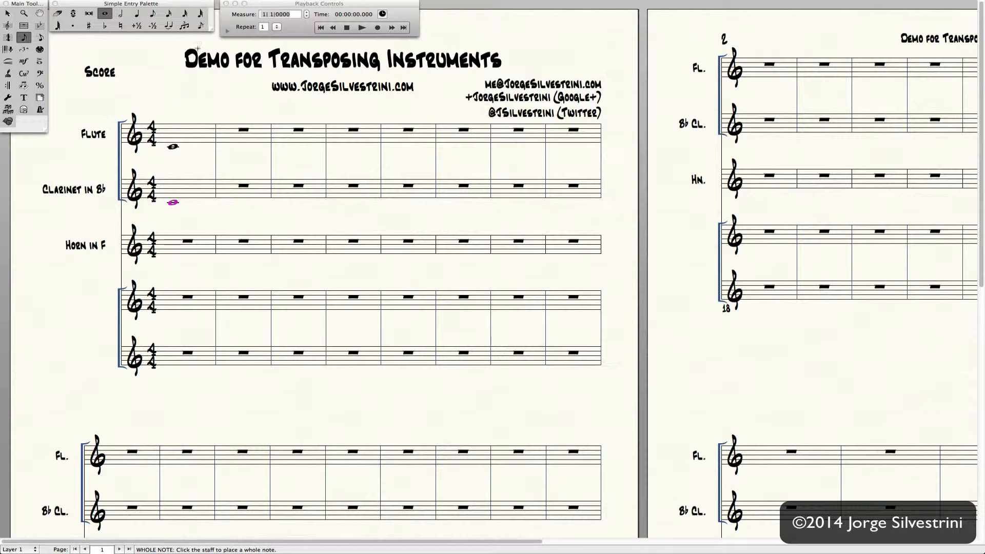
key(alt+super+period)
key(alt+super+period)
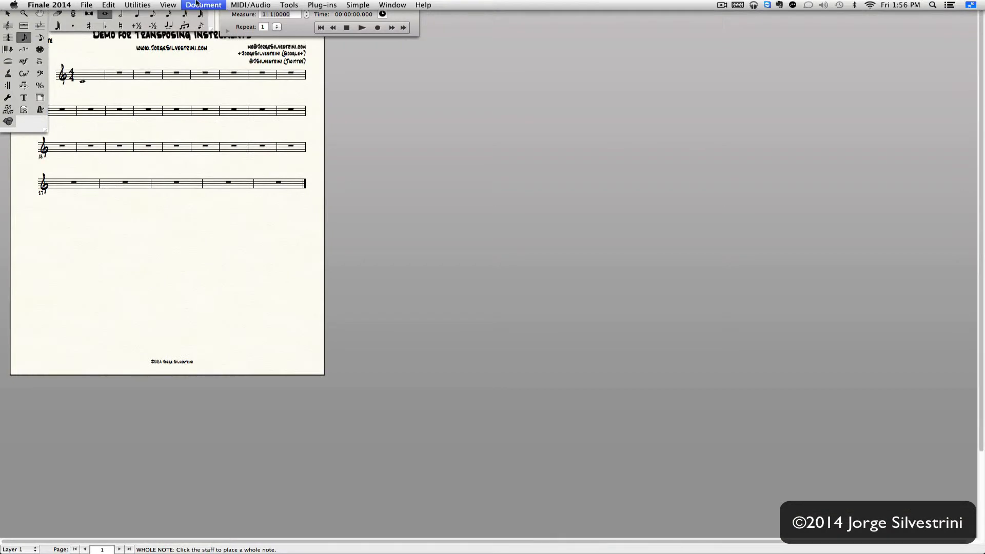
key(super+equal)
key(super+equal)
key(super+equal)
key(super+equal)
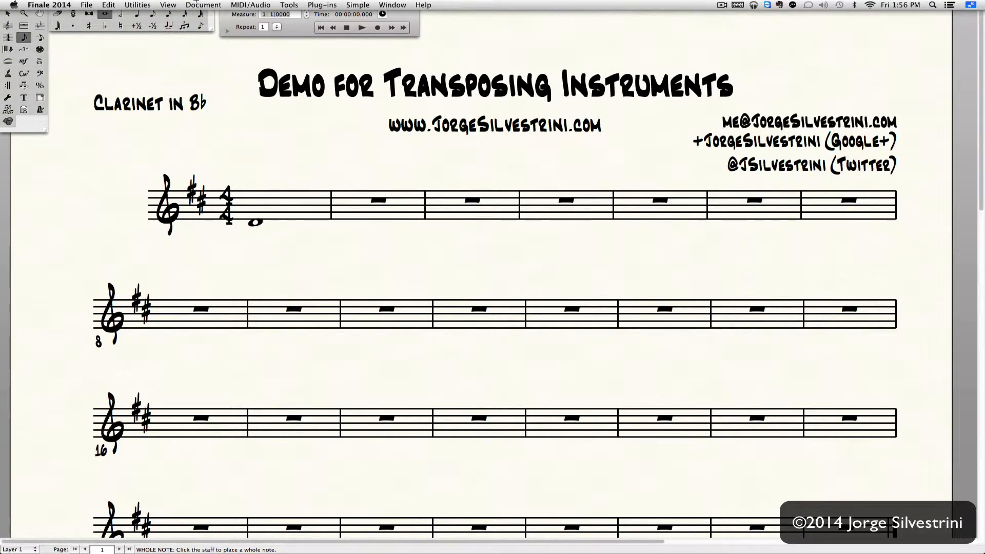
key(alt+super+comma)
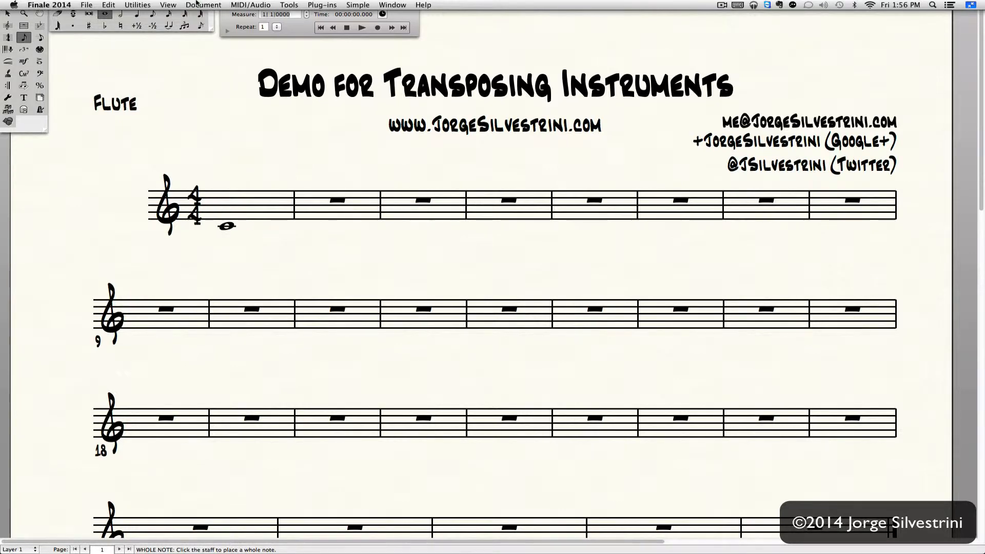
key(alt+super+comma)
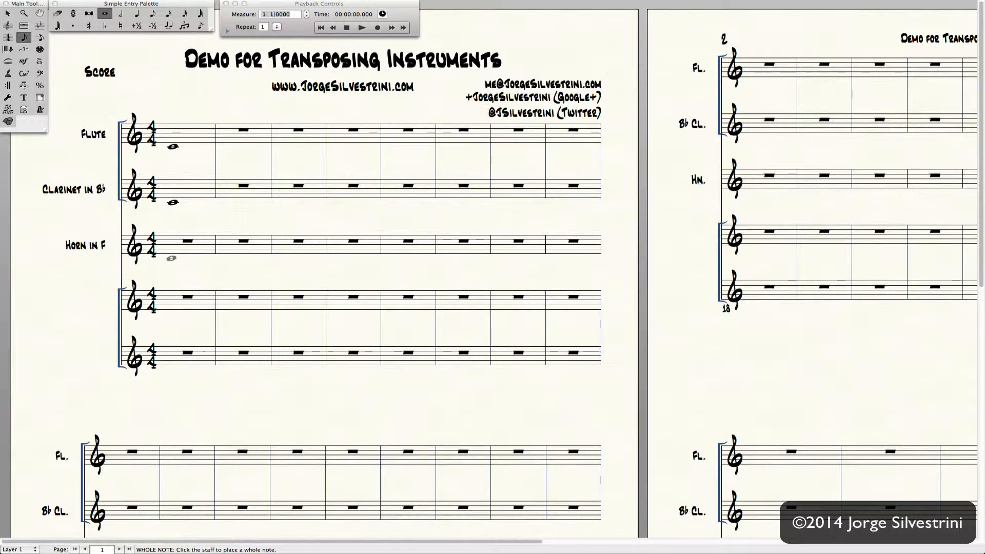
- Add a whole note to Horn in F measure 1, then compare the Clarinet and Horn parts
click(172, 258)
key(alt+super+period)
key(alt+super+period)
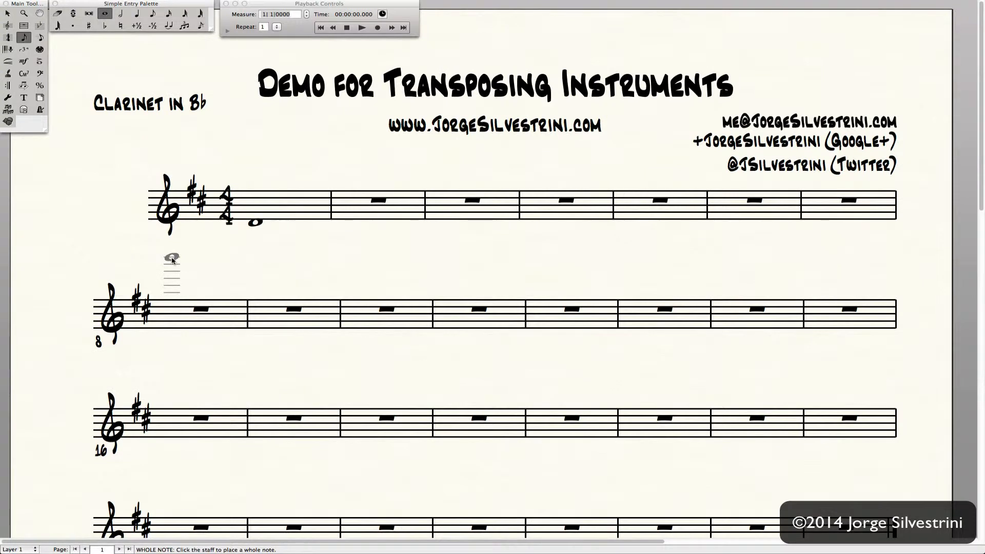
key(alt+super+period)
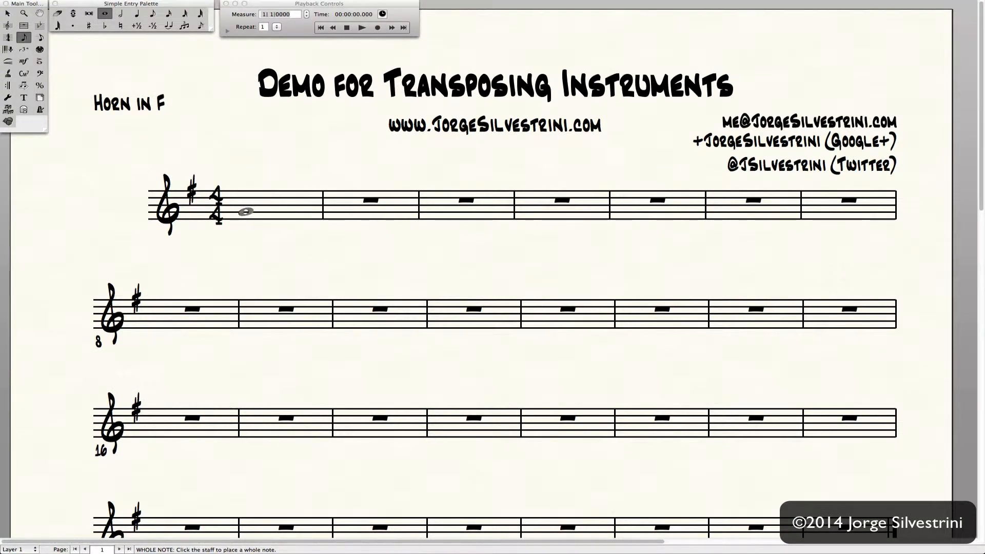
key(alt+super+comma)
key(alt+super+comma)
key(alt+super+comma)
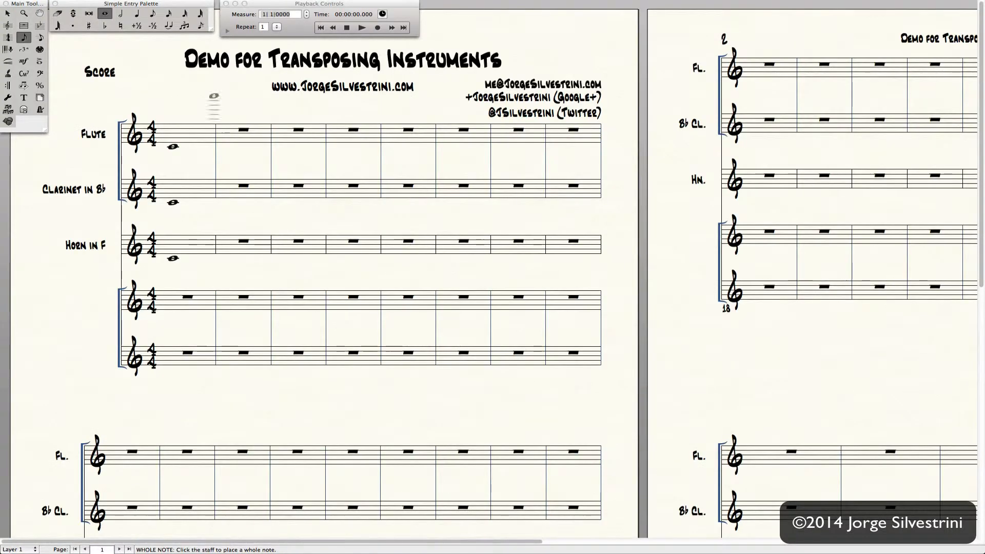
click(186, 5)
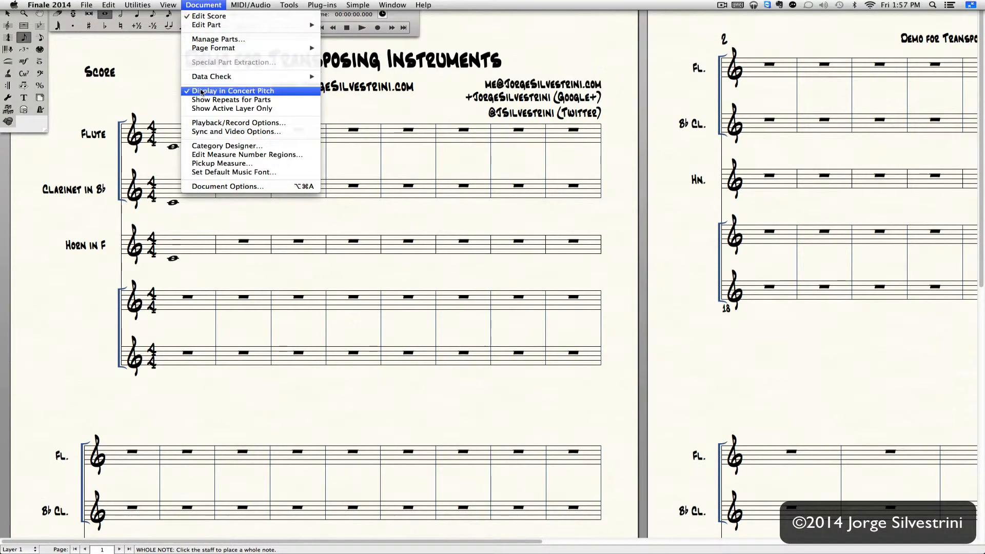
- Turn off Display in Concert Pitch and open the Score Manager with Cmd+K
click(233, 90)
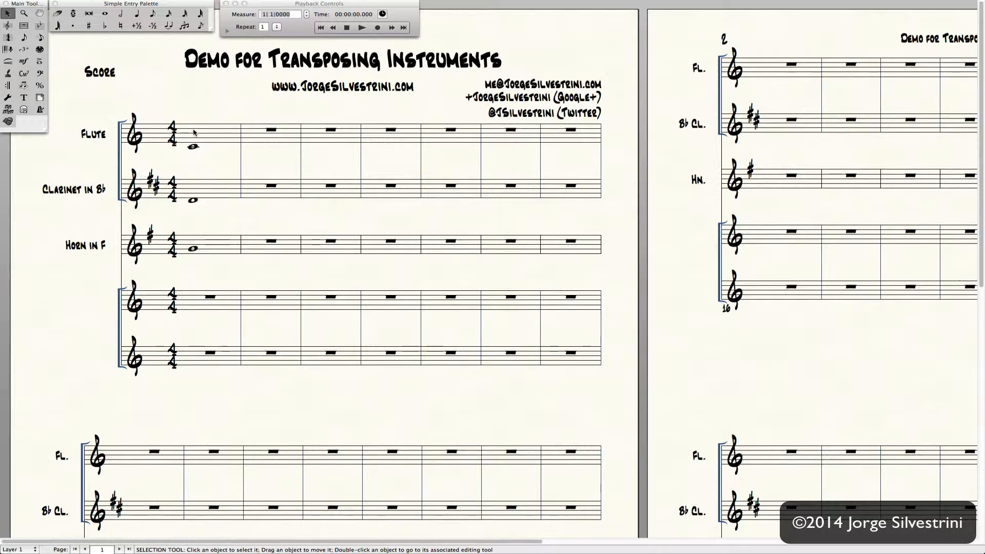
key(super+k)
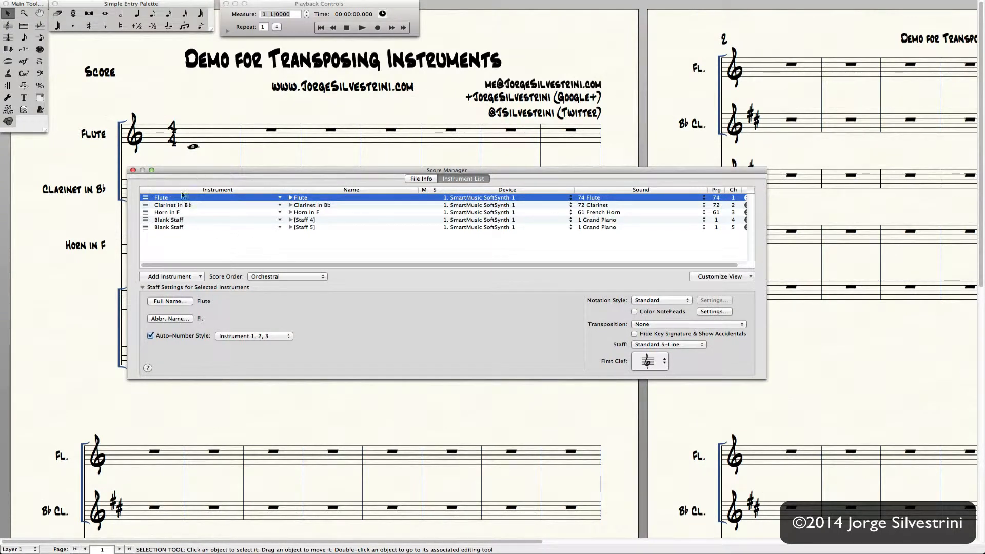
- Set Staff 4 to (B♭) Up M2 transposition with hidden key signature and shown accidentals
click(177, 222)
click(222, 224)
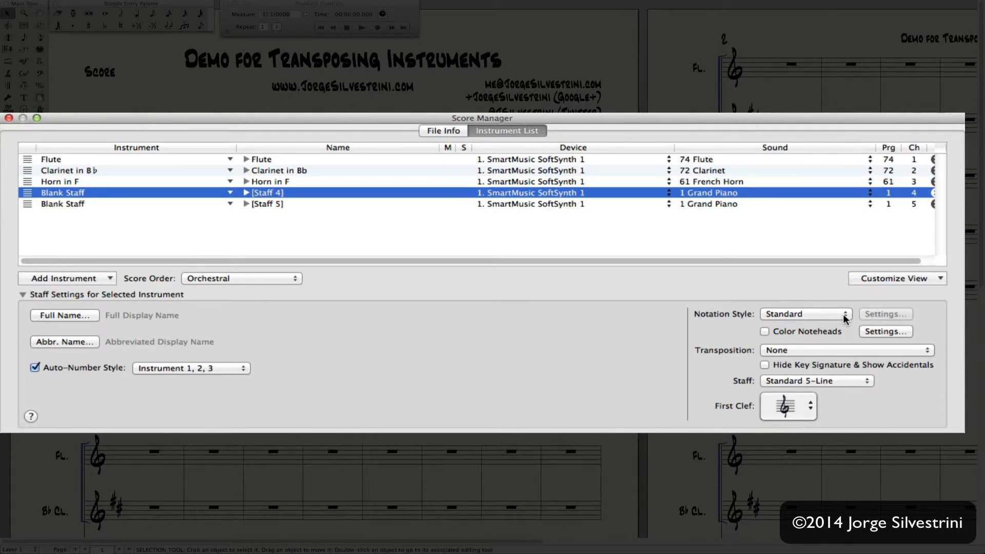
click(788, 354)
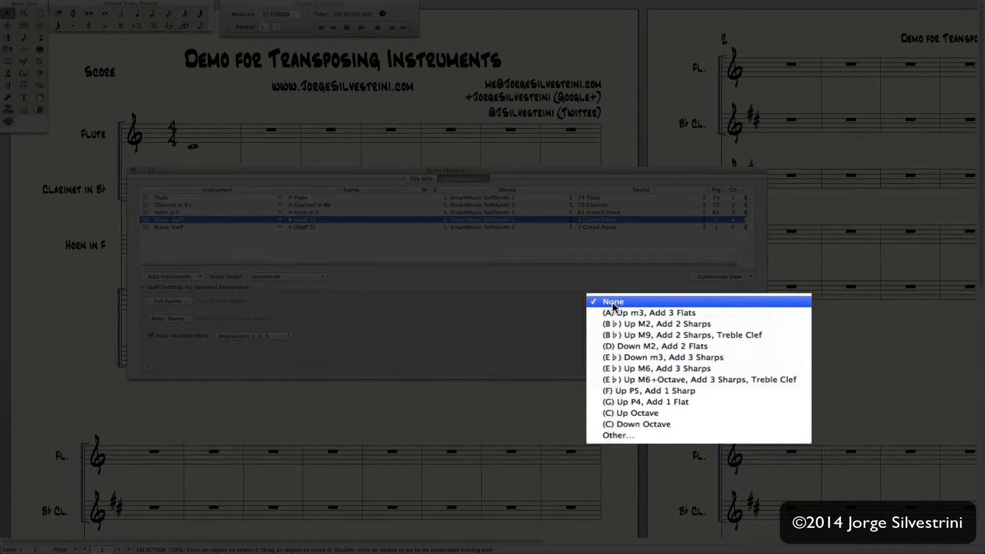
click(628, 326)
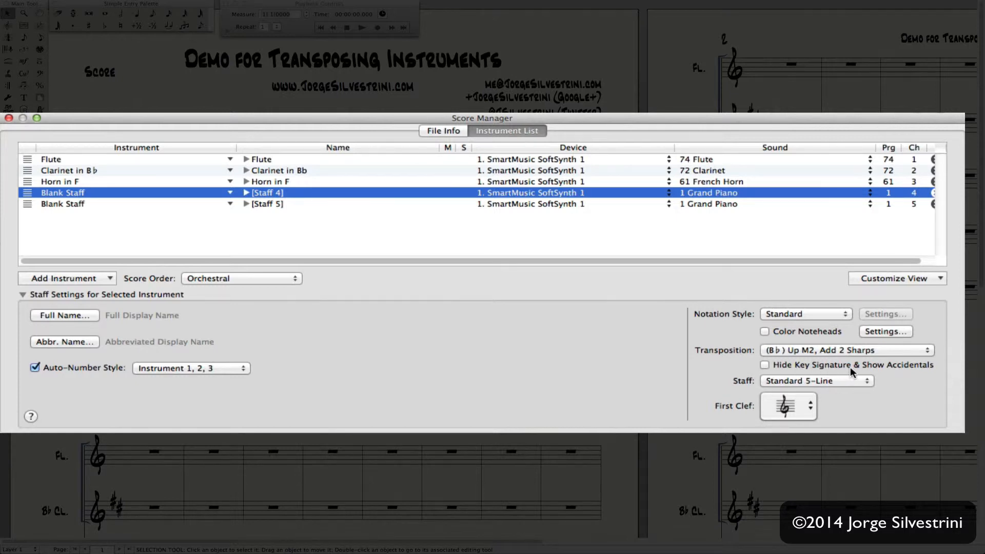
click(765, 365)
click(9, 118)
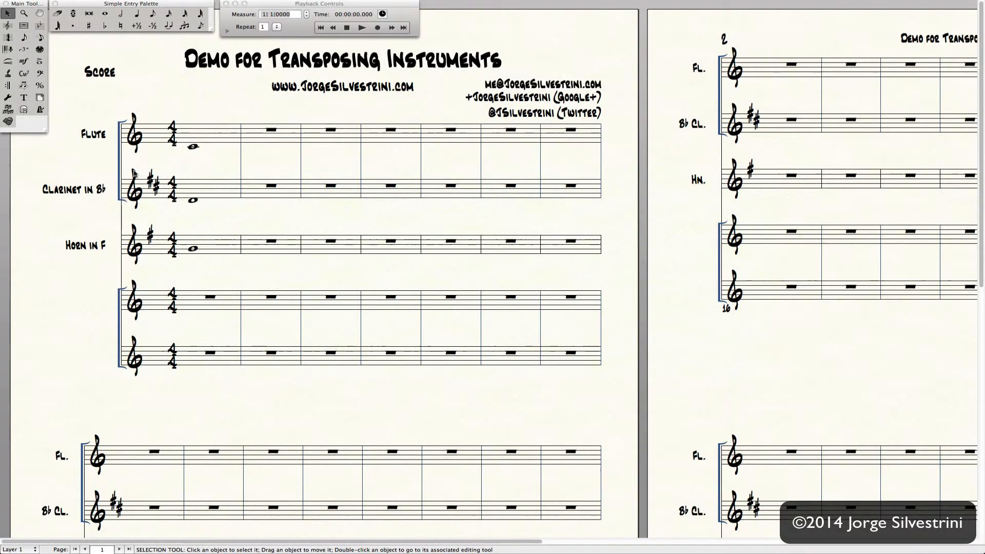
- Enter a whole note in staff 4 measure 1, then toggle concert pitch on and back off
click(107, 16)
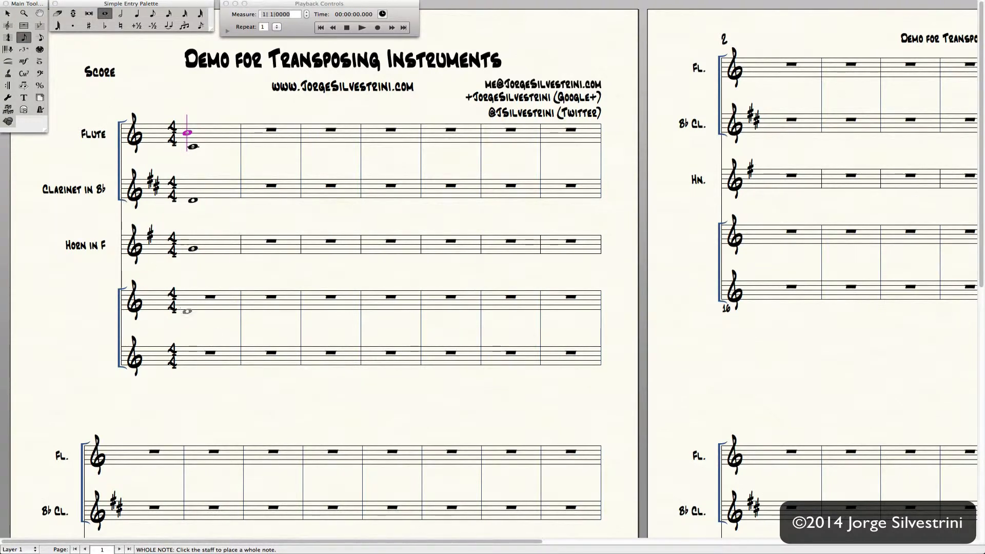
click(190, 312)
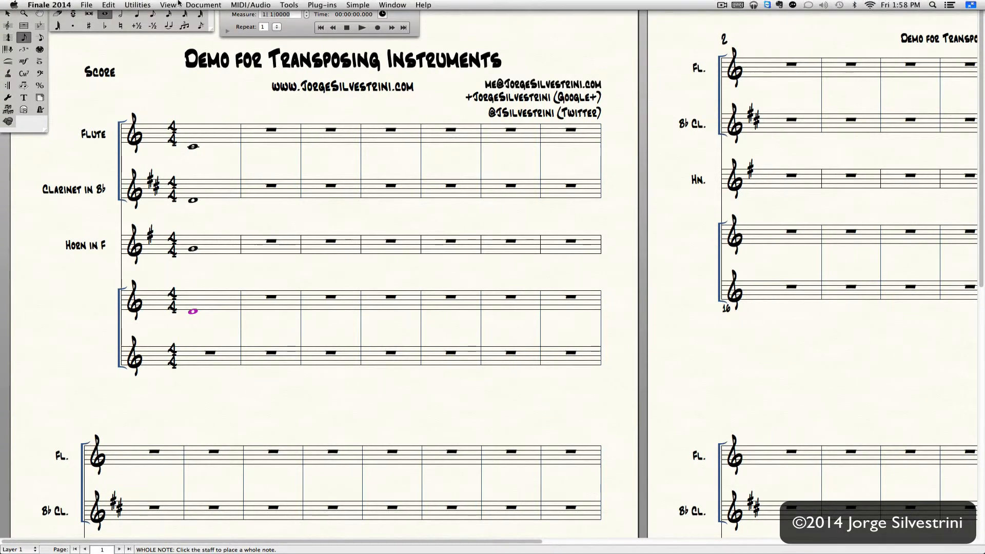
click(204, 5)
click(205, 91)
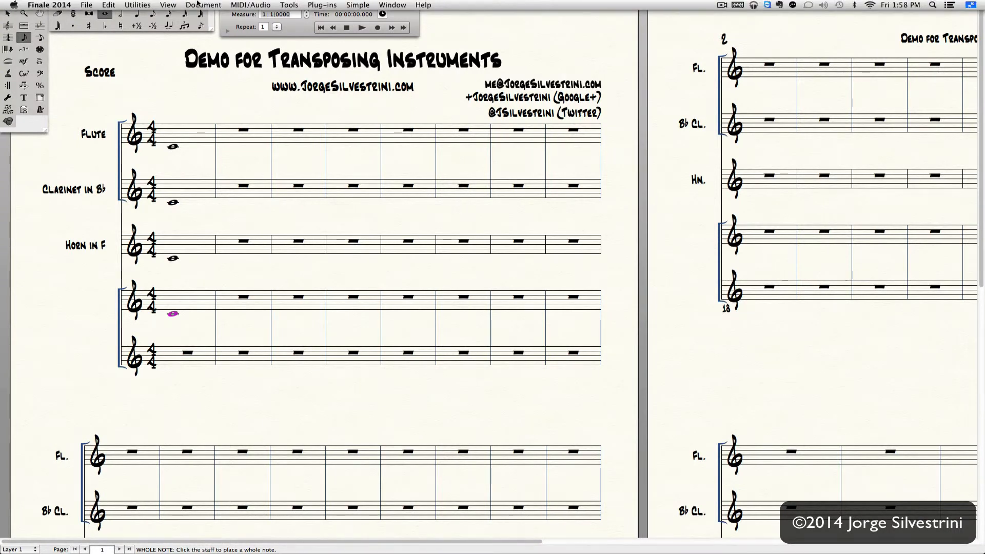
click(200, 5)
click(206, 92)
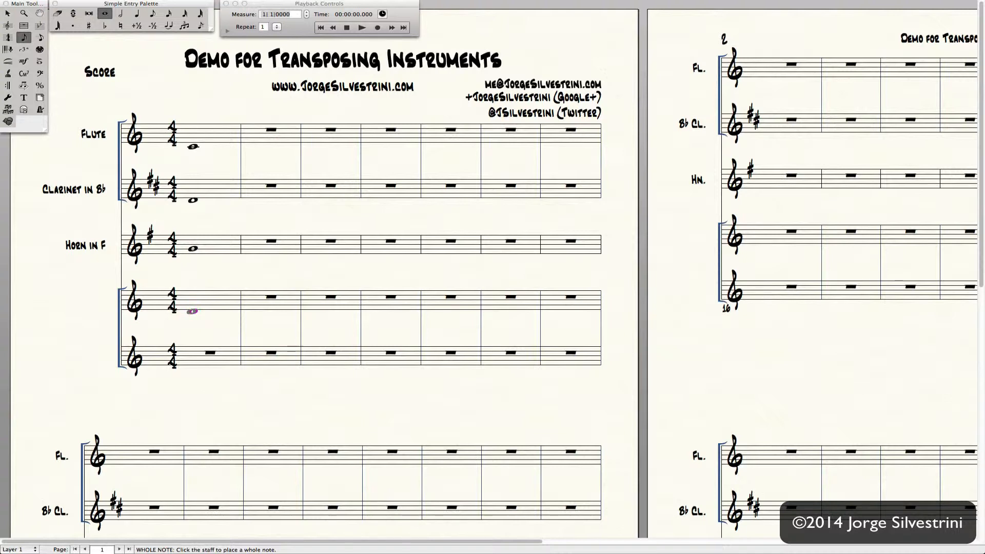
click(137, 14)
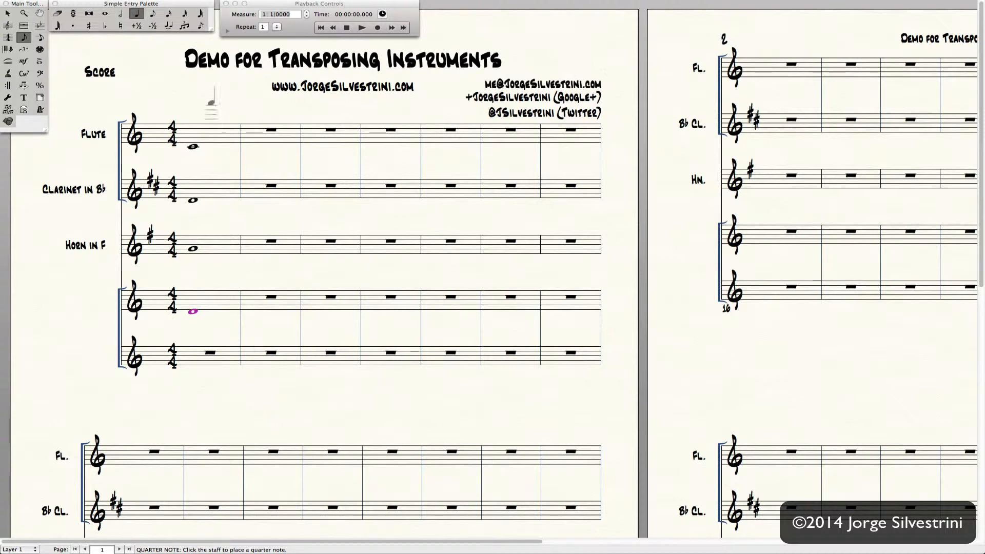
- Enter four quarter notes in Flute measure 2, tying the final F-sharp into a measure-3 whole note
click(192, 5)
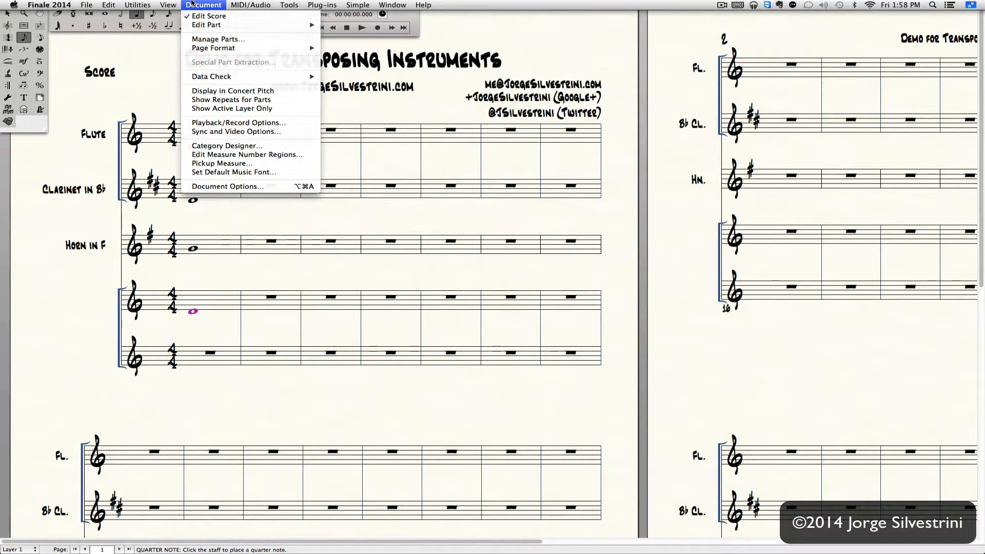
click(192, 4)
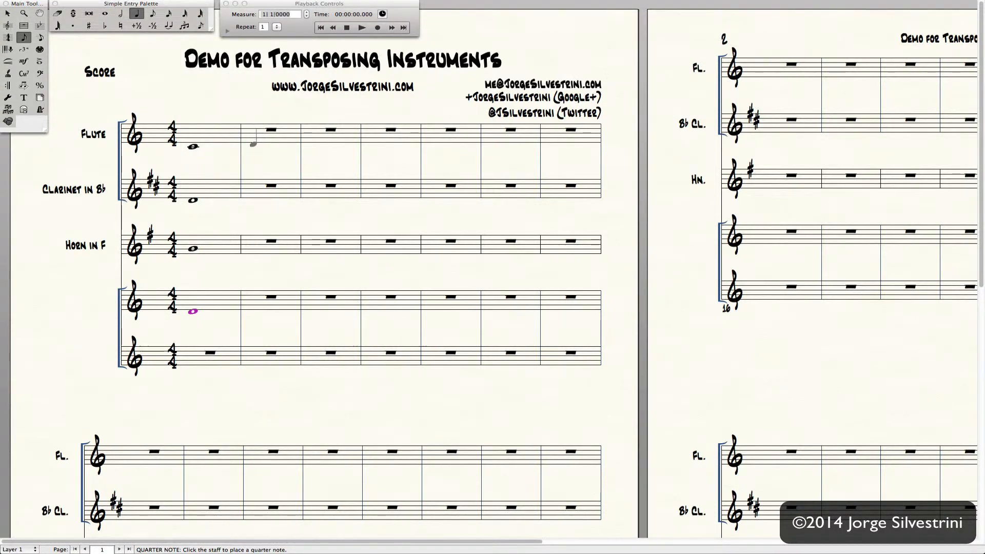
click(251, 144)
click(268, 142)
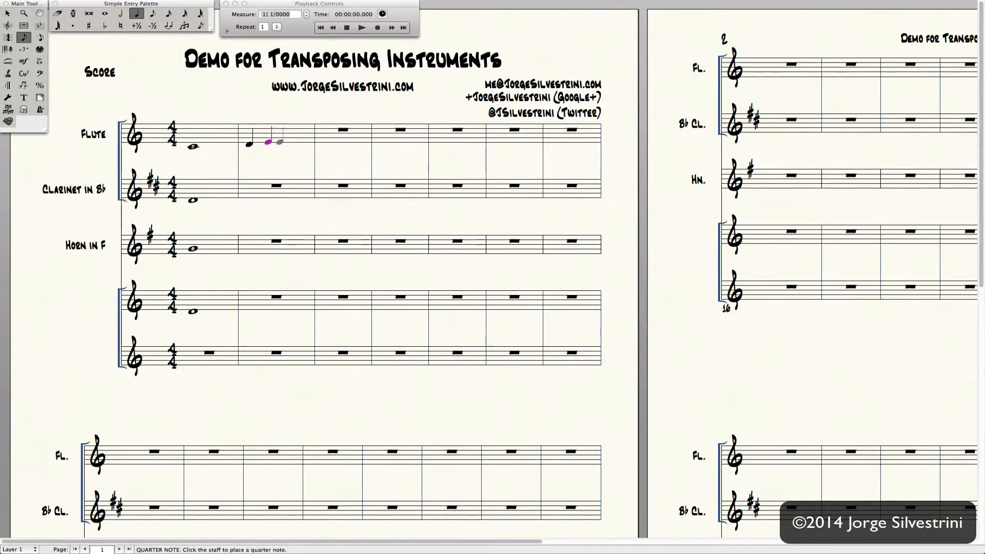
click(286, 137)
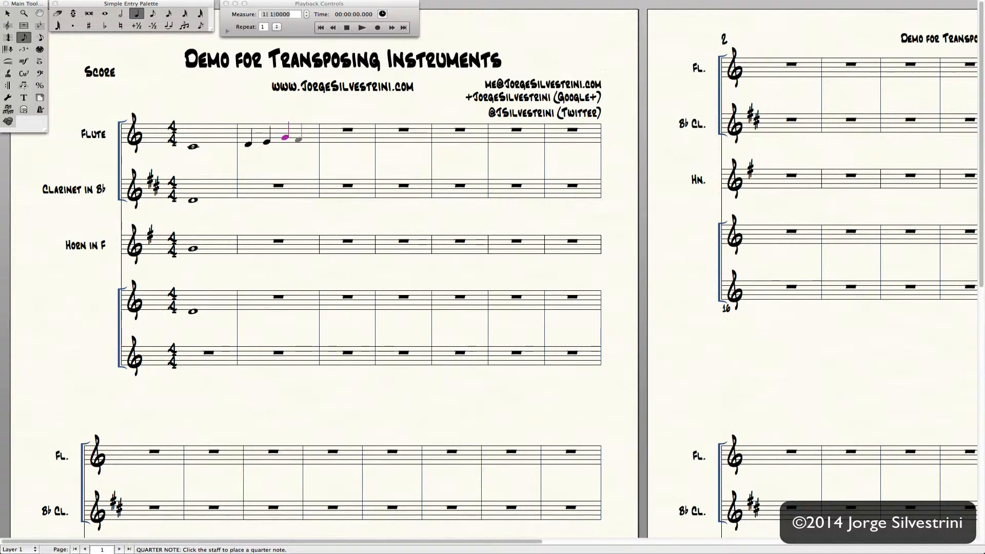
click(300, 138)
key(t)
key(7)
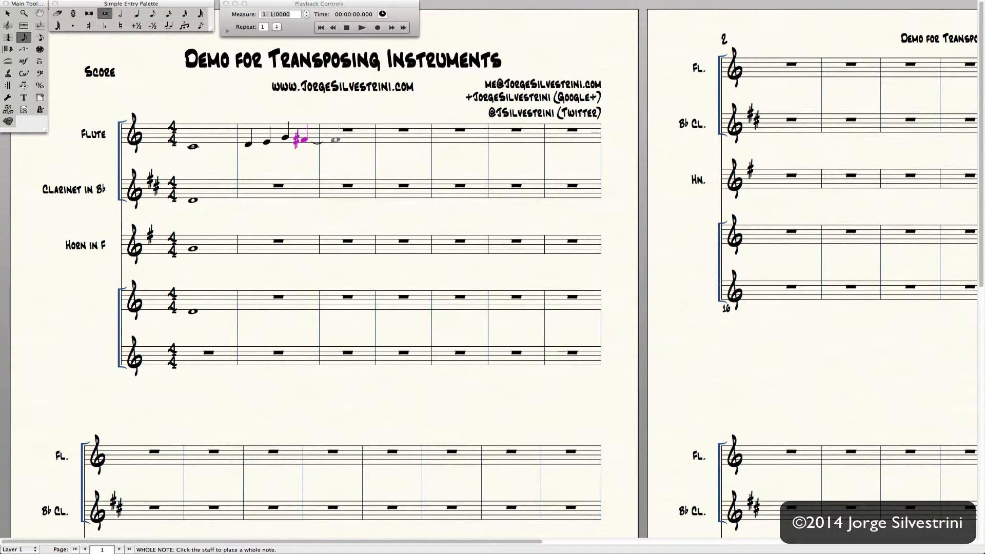
key(Return)
key(Escape)
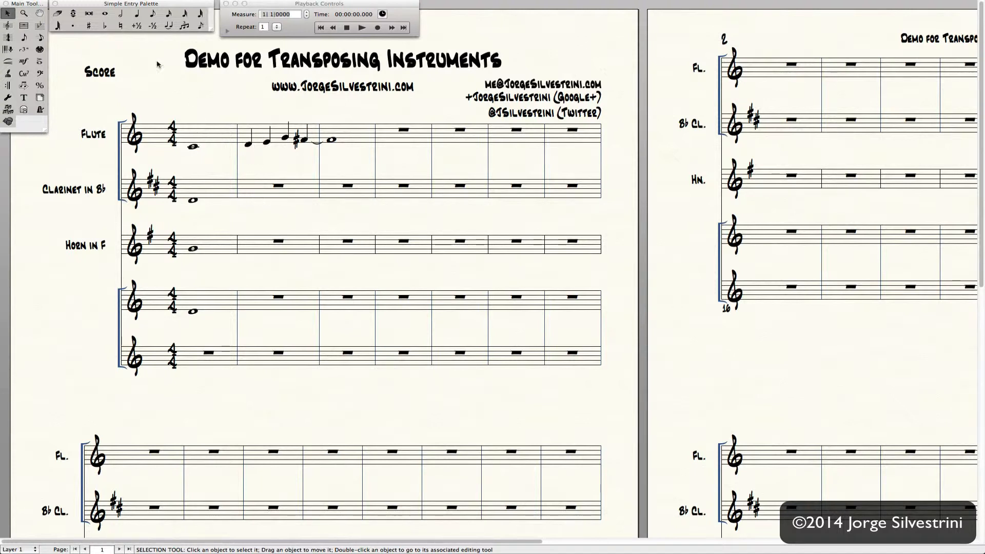
- Enter four Clarinet quarter notes in measure 2, sharpening the last, plus a measure-3 whole note
click(132, 16)
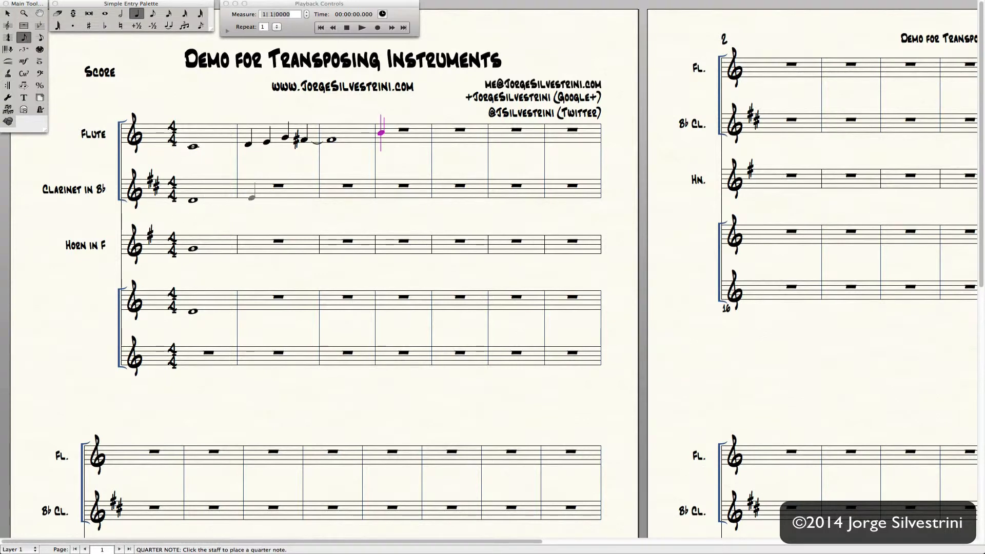
click(252, 197)
click(266, 195)
click(285, 190)
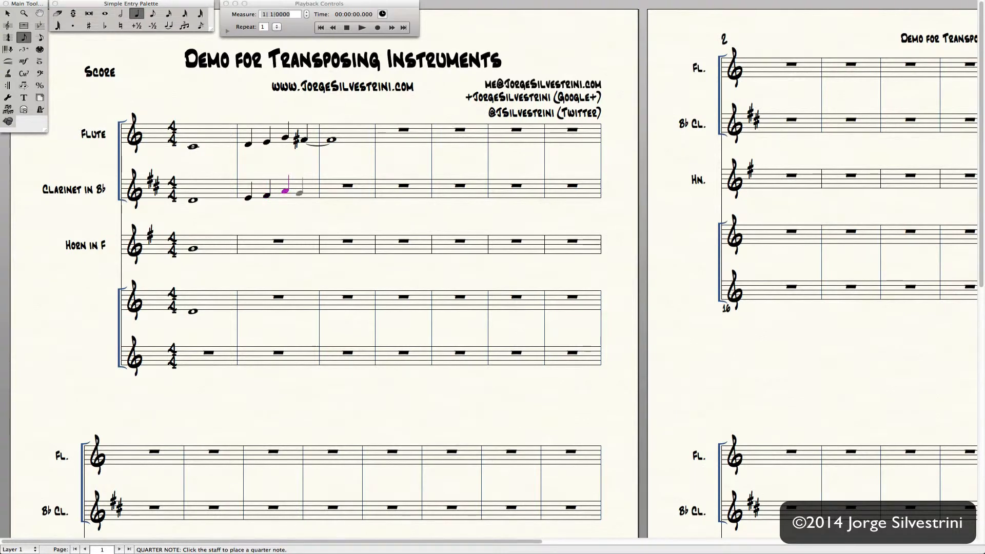
click(300, 192)
key(plus)
key(alt+7)
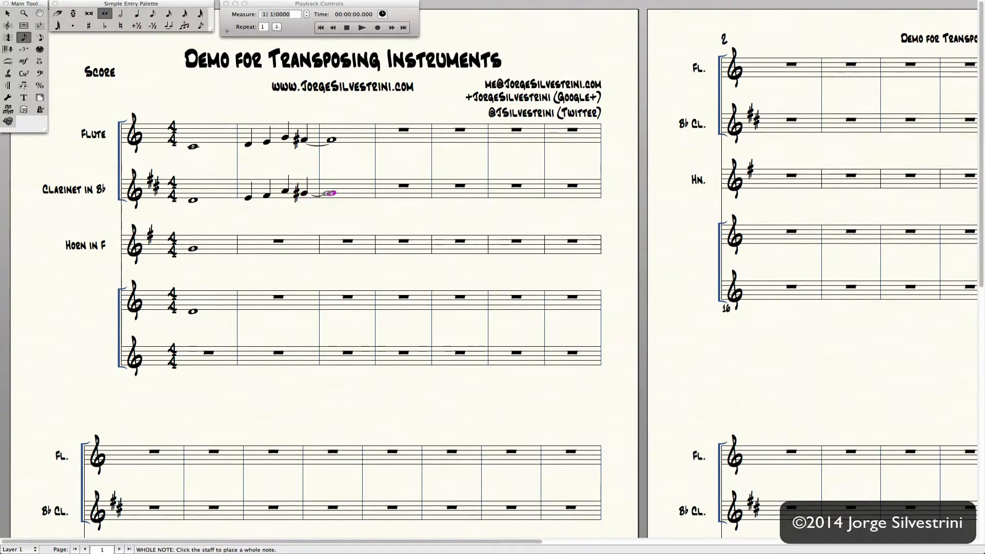
click(329, 193)
key(Escape)
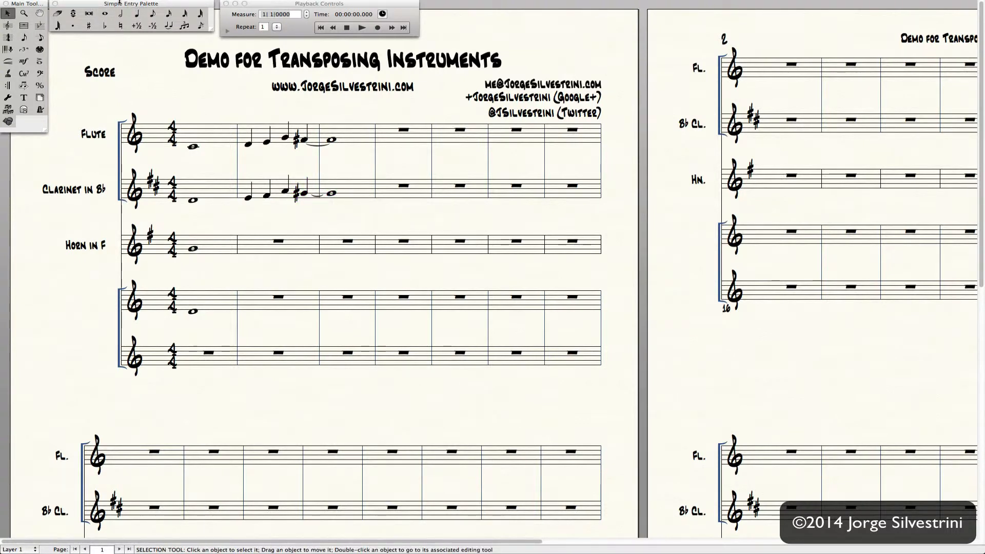
- Turn Display in Concert Pitch on to check the score, then back off
click(197, 4)
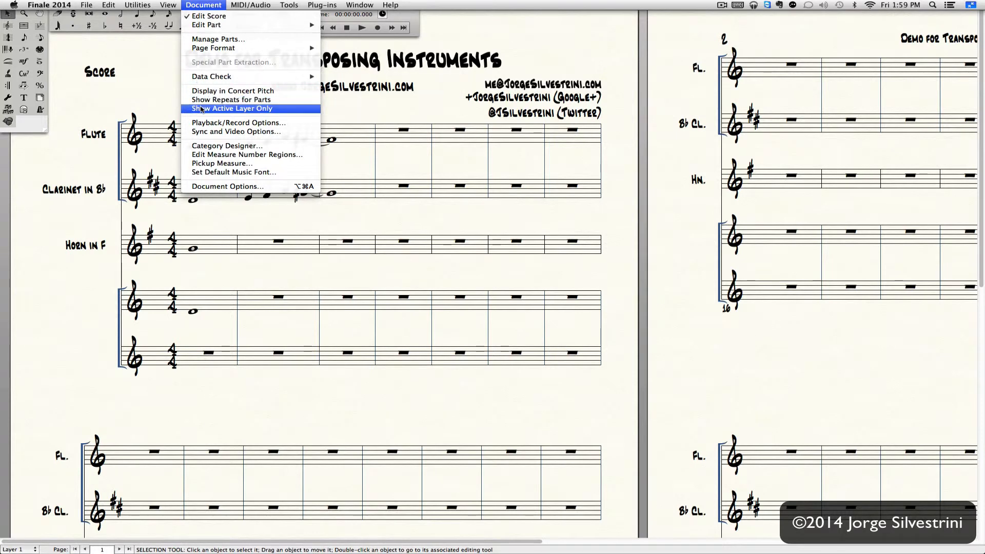
click(207, 93)
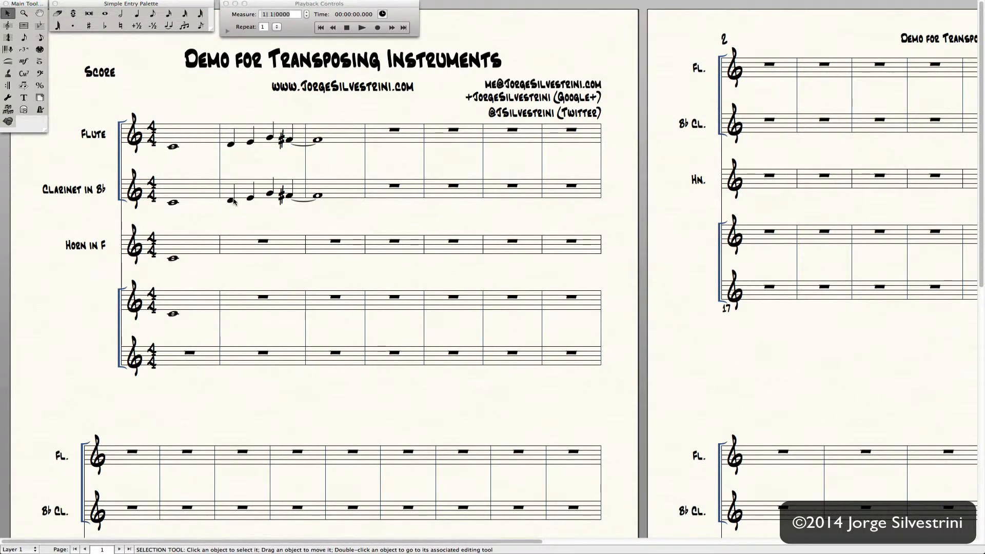
click(215, 5)
click(210, 93)
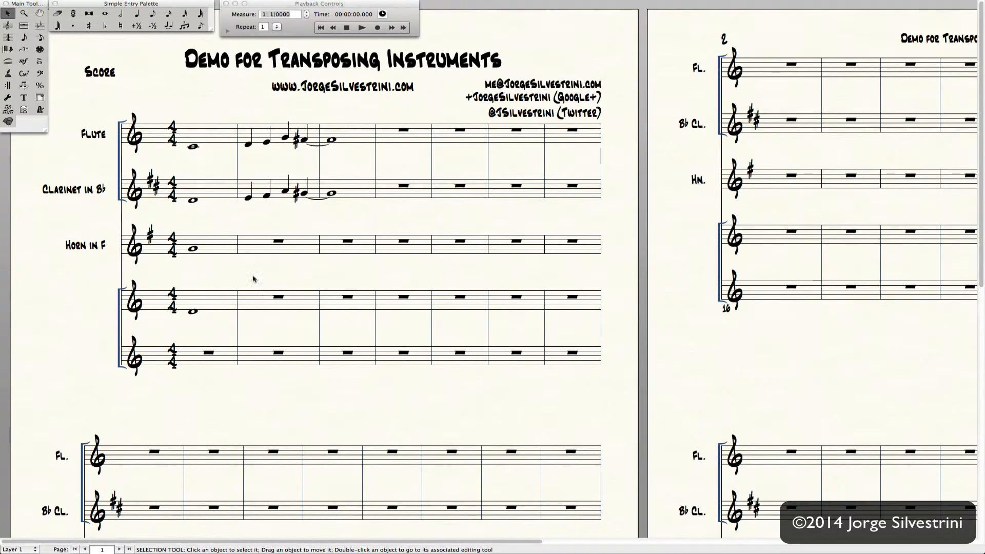
- Copy clarinet measures 2–3 onto the fourth staff's measure 2 with an Option-click
click(260, 192)
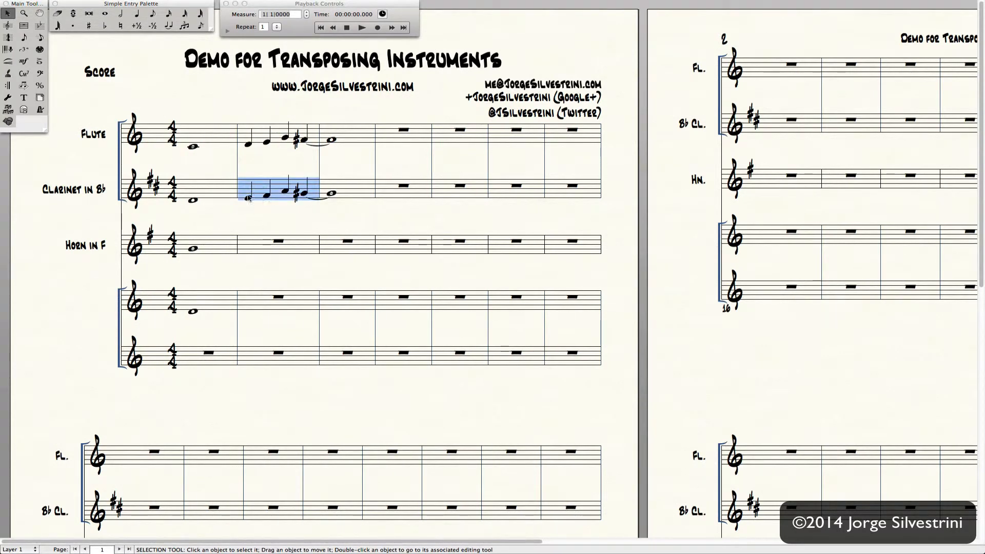
click(258, 220)
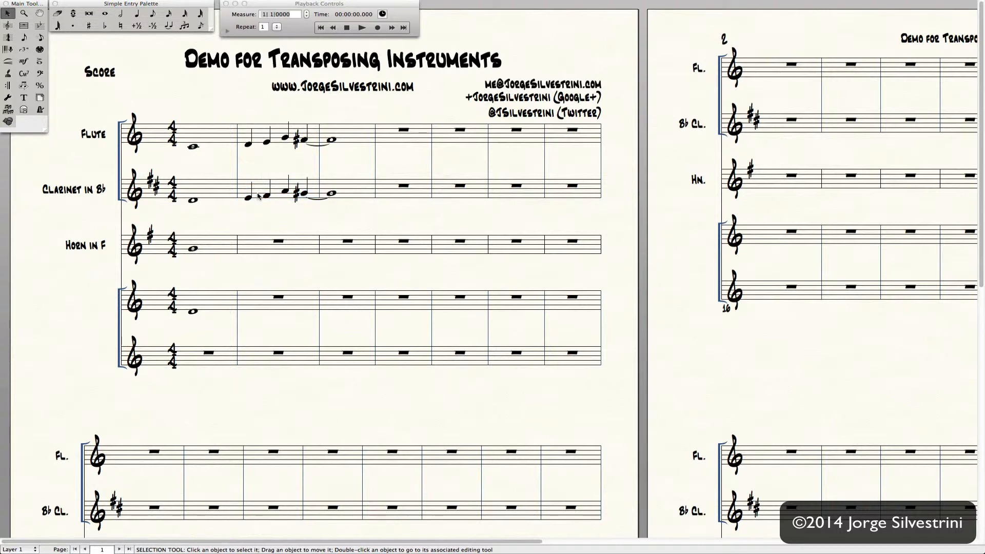
drag(259, 196, 340, 199)
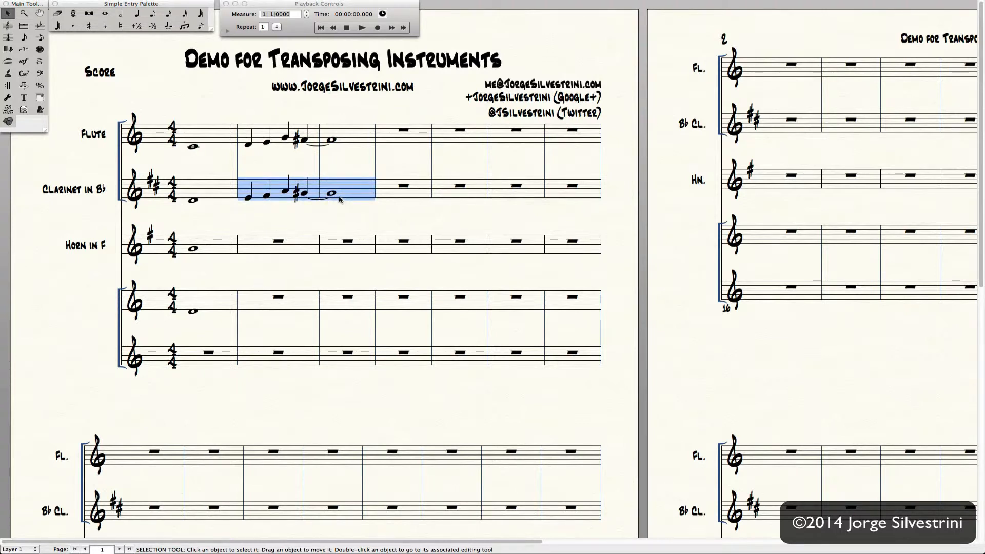
alt+click(244, 310)
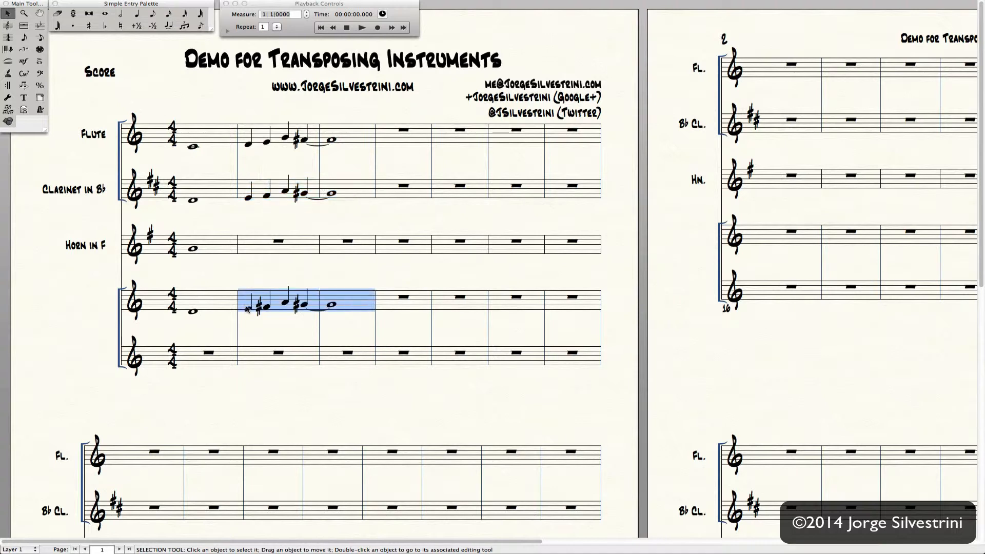
click(255, 314)
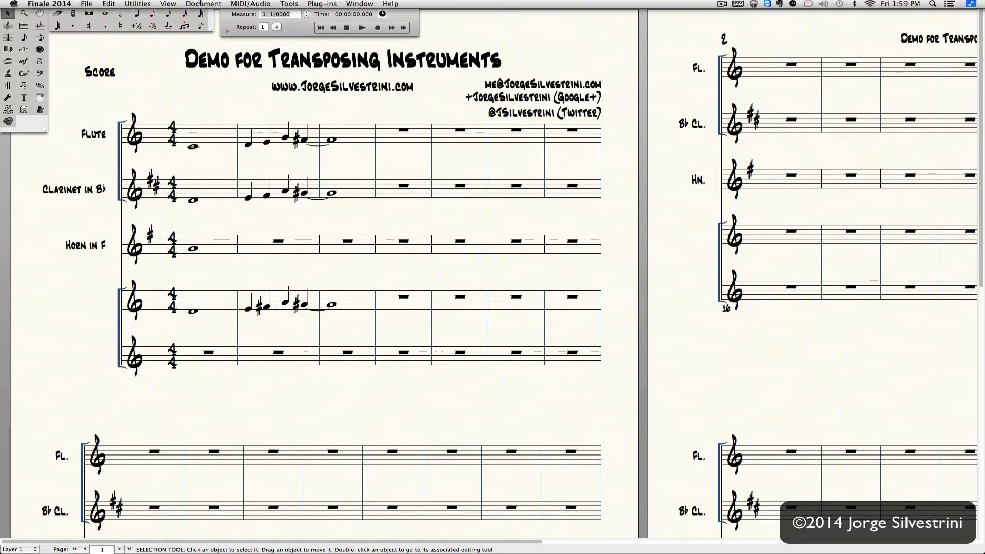
click(205, 5)
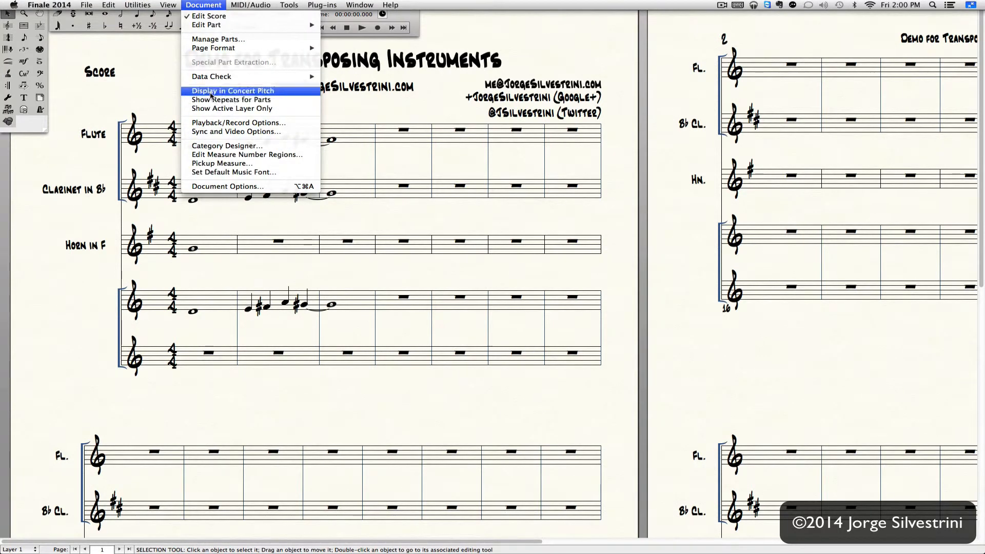
click(210, 91)
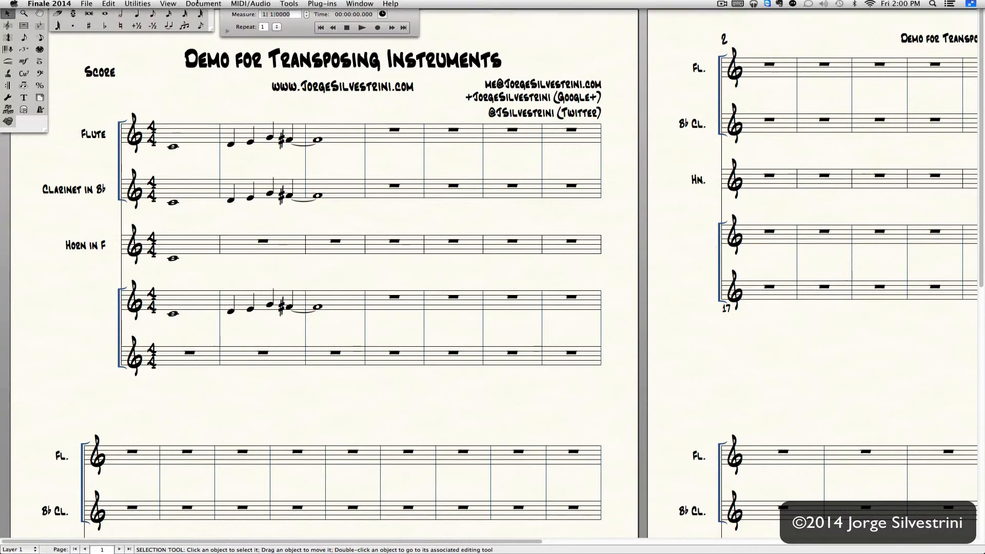
click(213, 4)
click(210, 91)
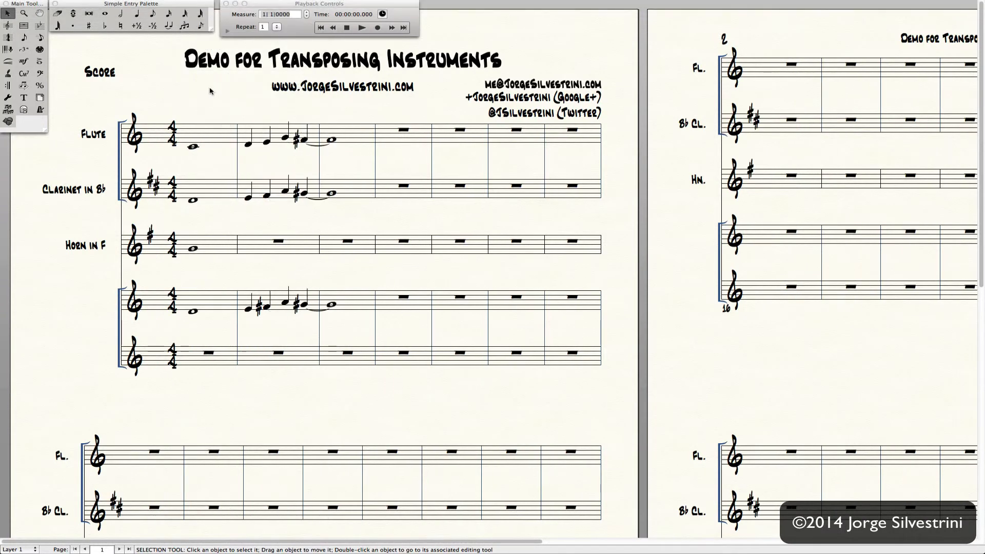
- In Score Manager, check Hide Key Signature & Show Accidentals for Clarinet in Bb
key(super+k)
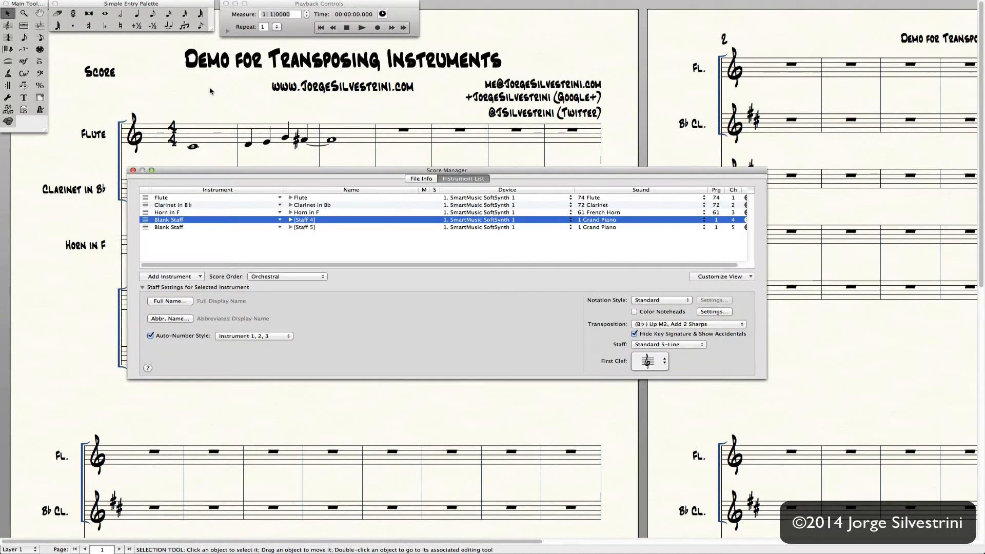
click(192, 205)
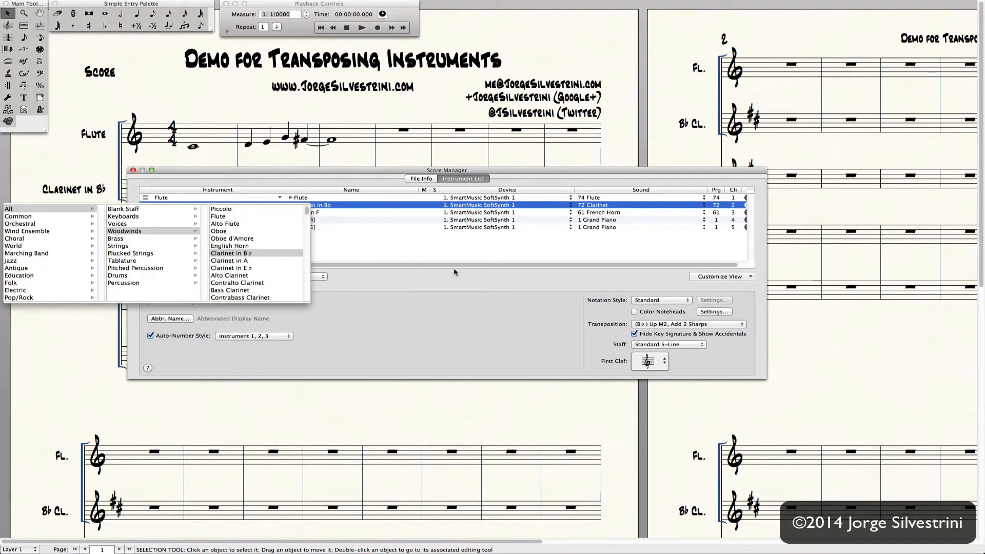
click(435, 261)
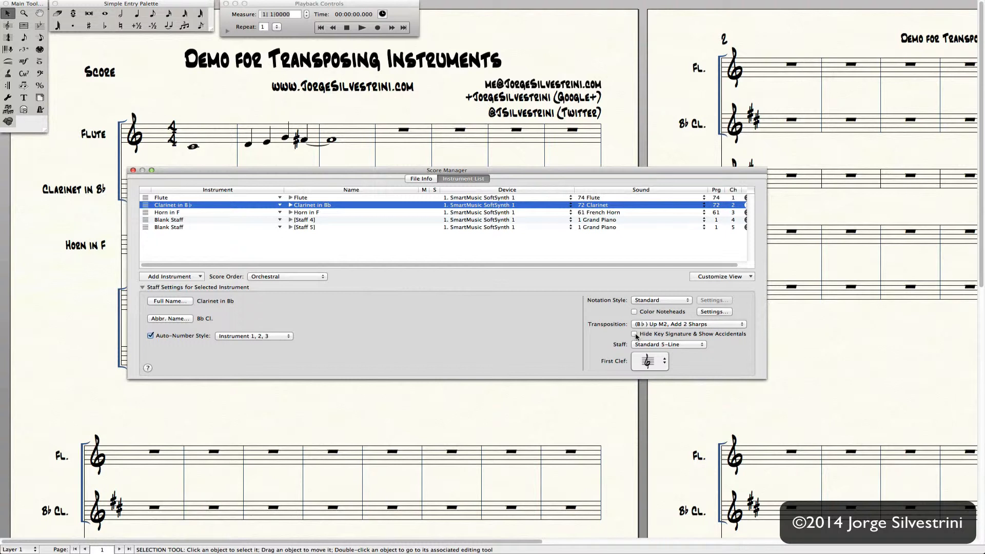
click(636, 335)
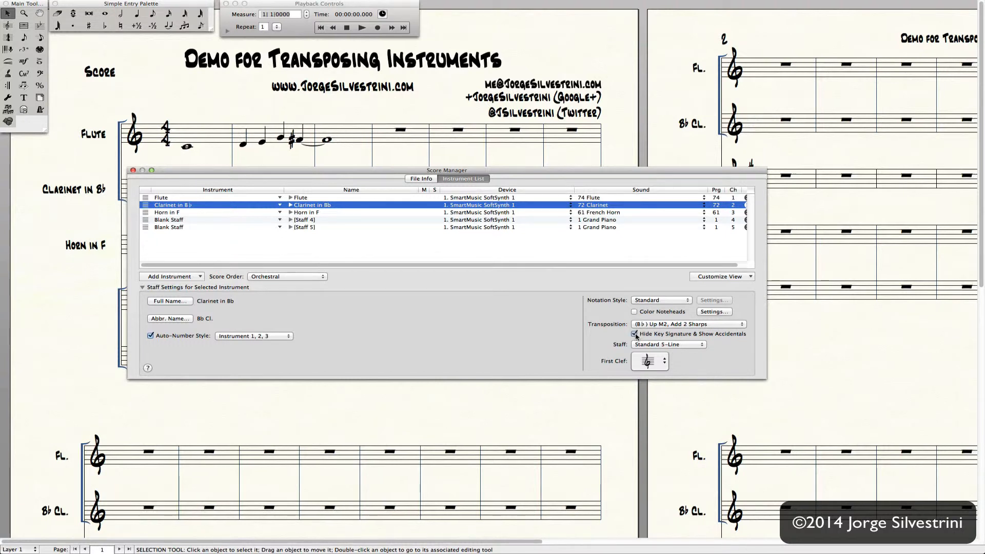
click(133, 171)
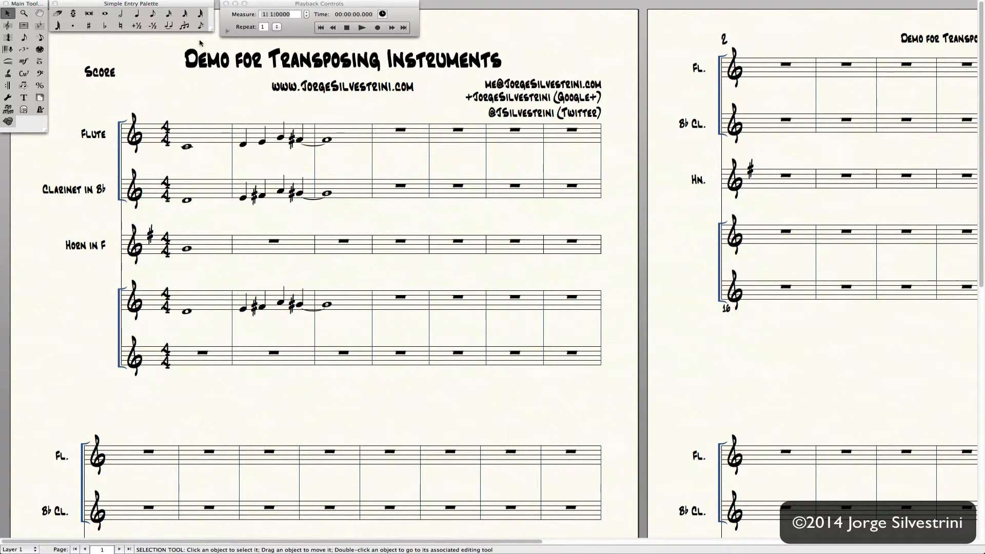
- In Score Manager, check Hide Key Signature & Show Accidentals for Horn in F
click(204, 5)
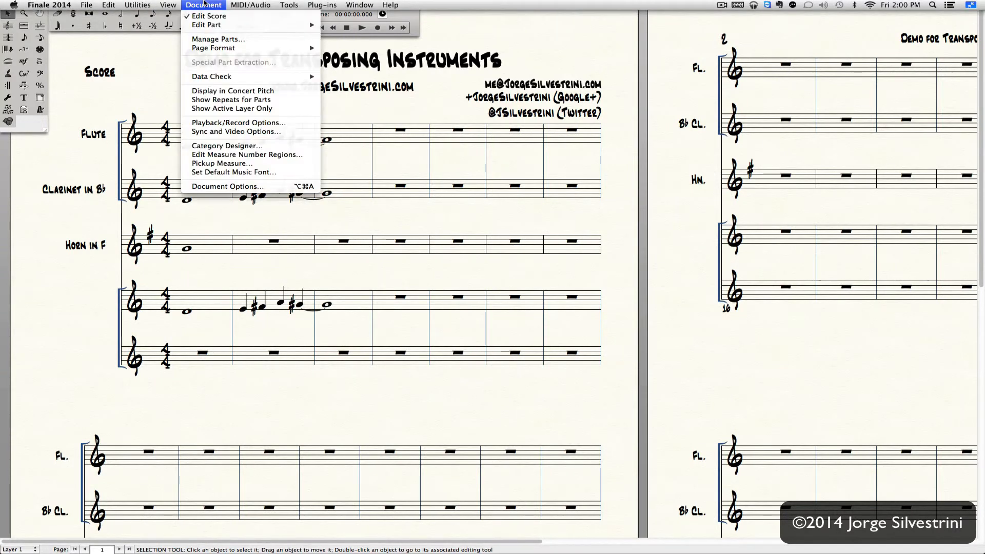
click(204, 5)
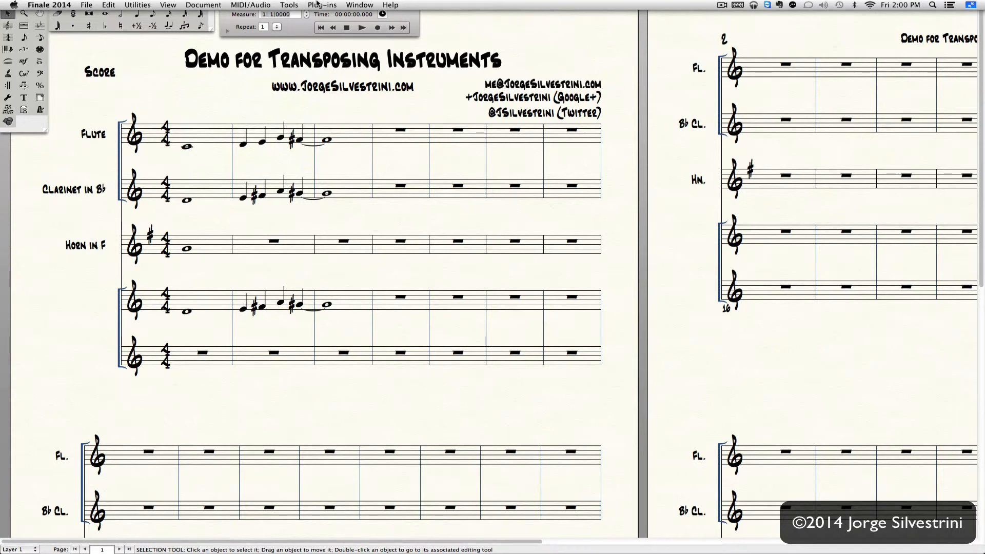
click(364, 5)
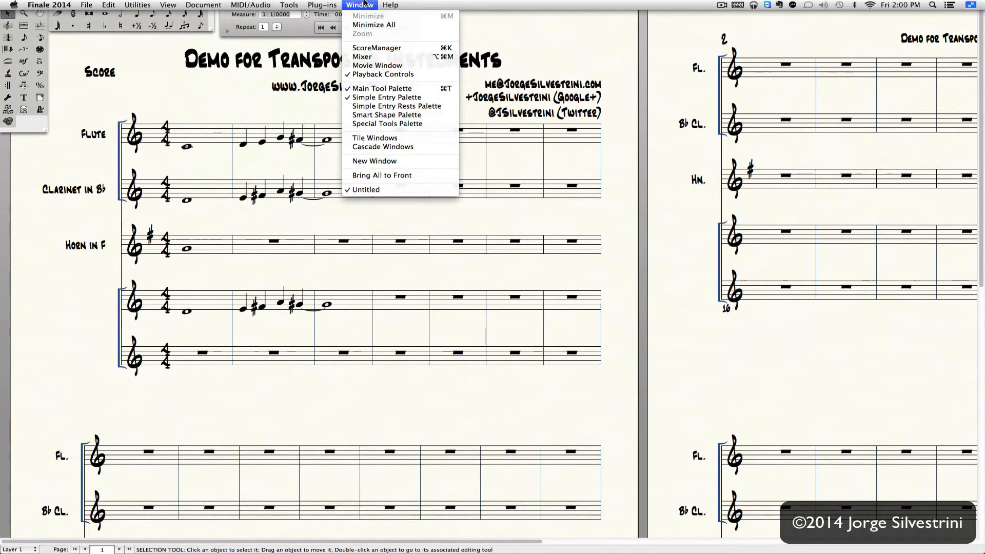
click(369, 48)
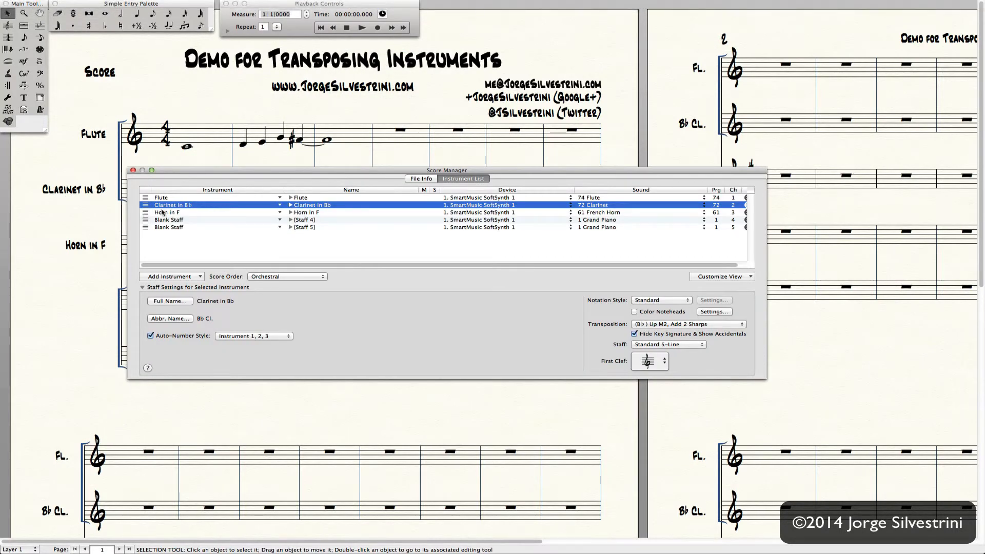
click(162, 212)
click(178, 212)
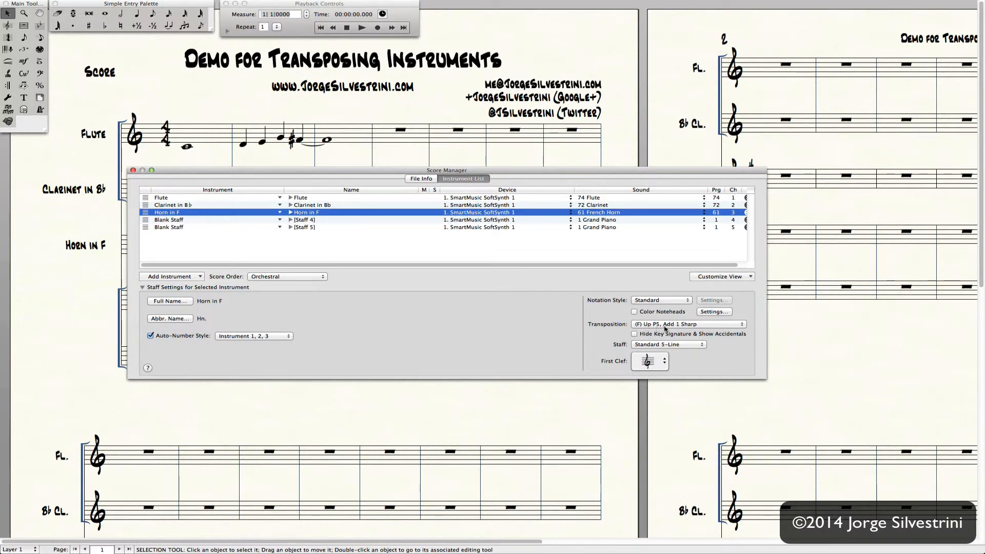
click(635, 335)
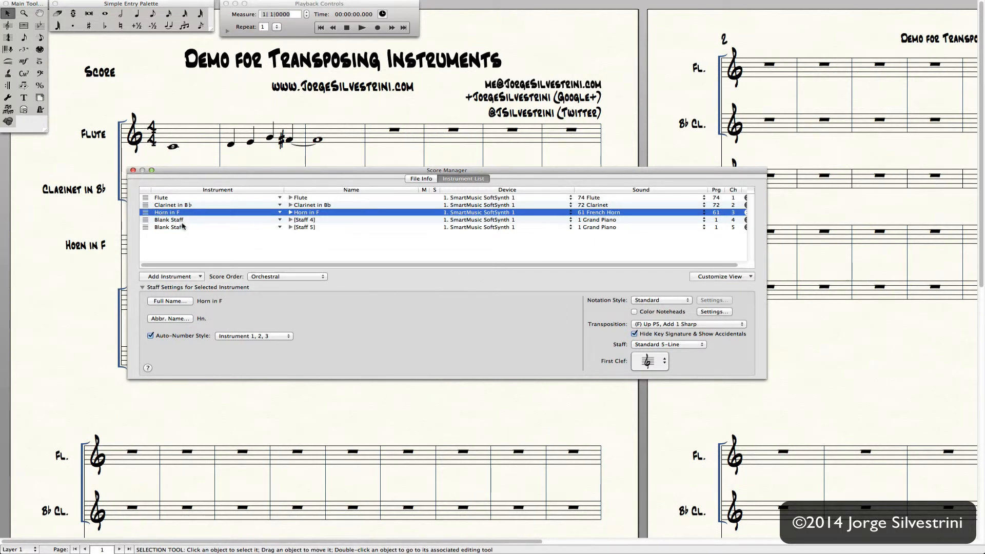
- Set Staff 5 transposition to (F) Up P5 with key signature hidden, then close
click(314, 227)
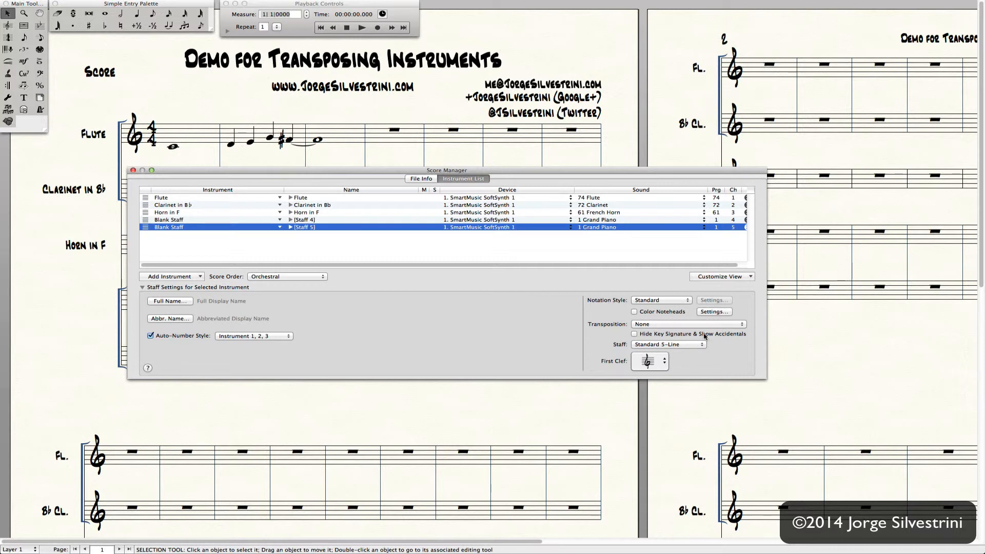
click(691, 327)
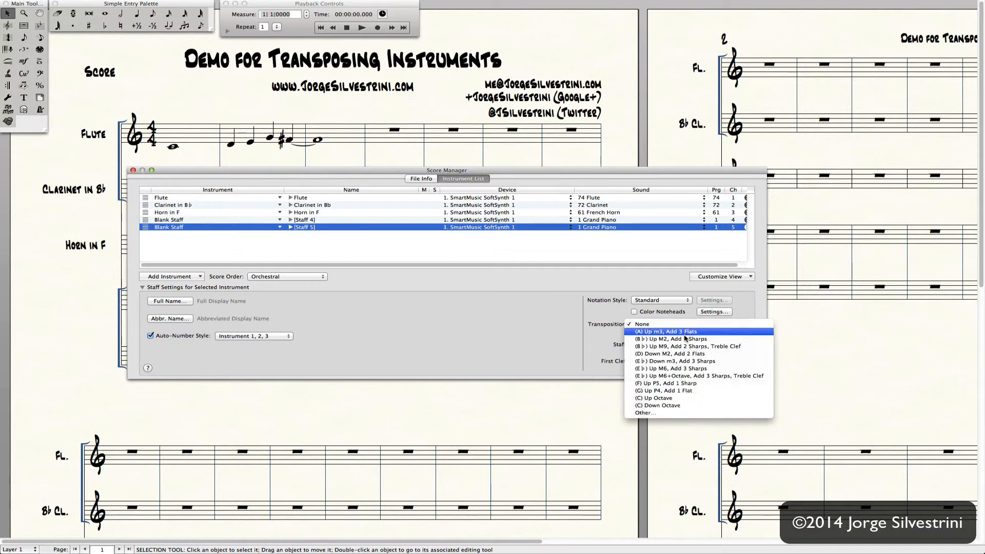
click(662, 384)
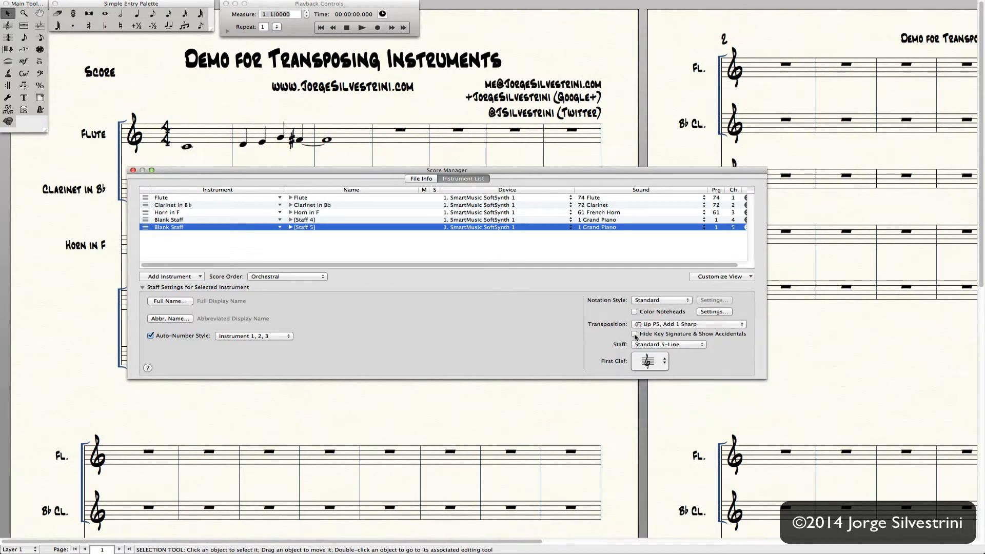
click(634, 335)
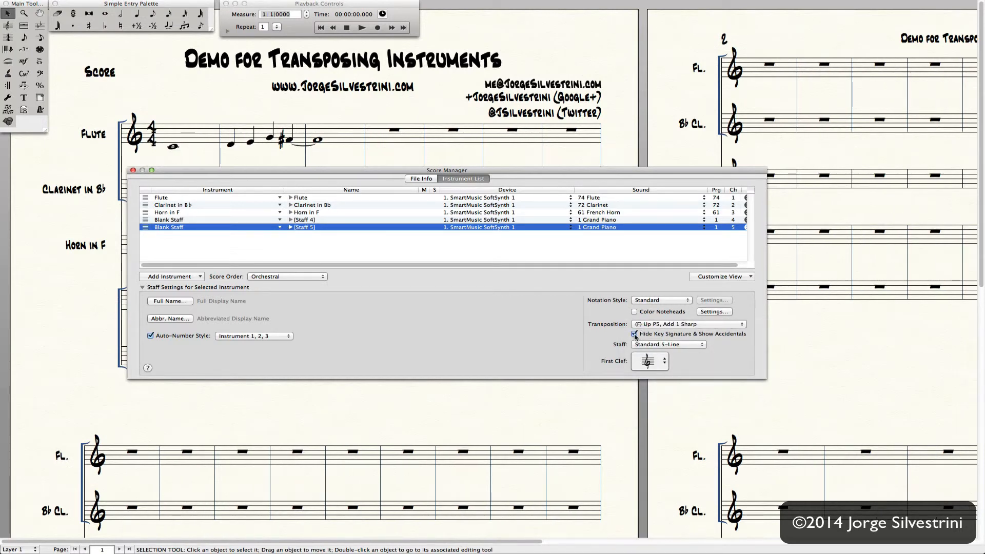
click(133, 171)
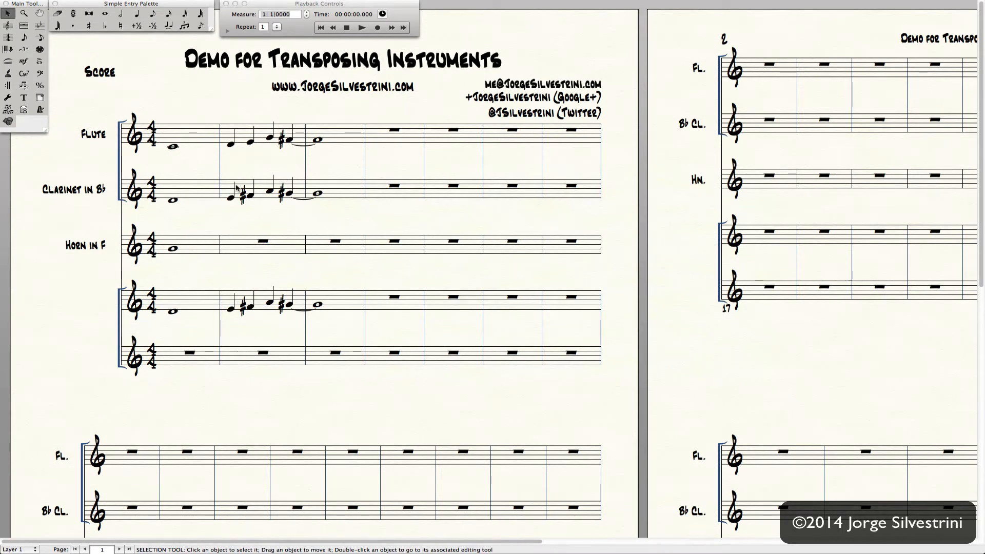
- With concert pitch on, paste clarinet measures 2–3 into the horn's measure 2
click(211, 4)
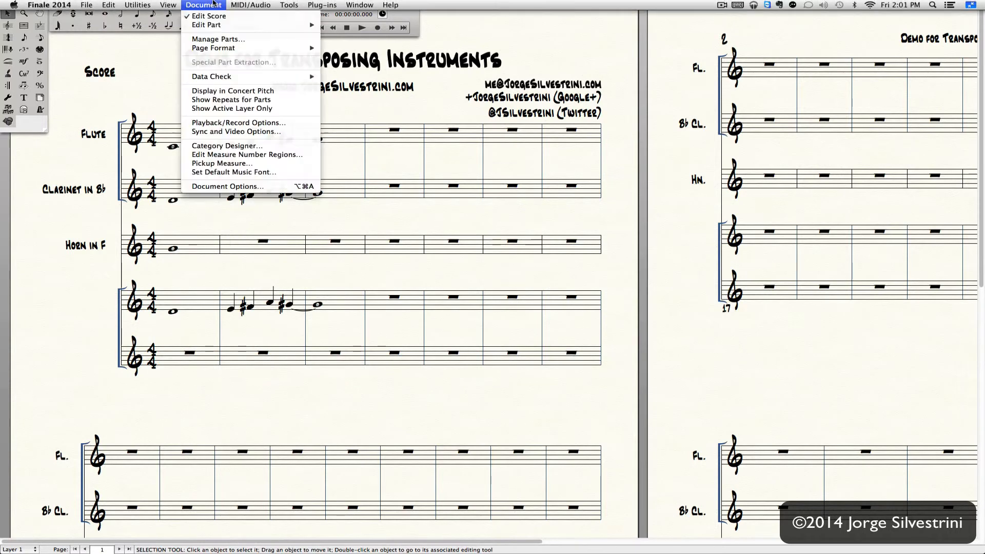
click(212, 91)
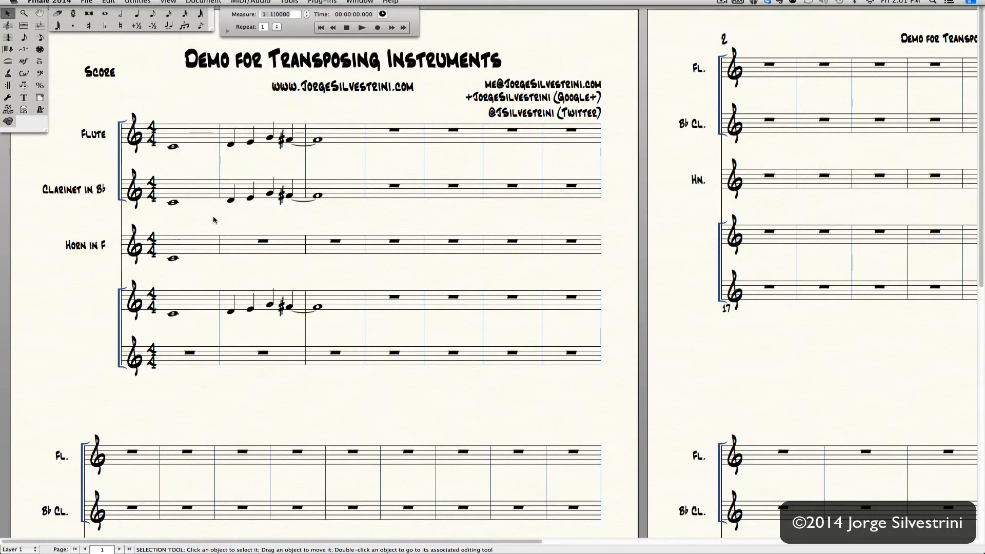
click(237, 190)
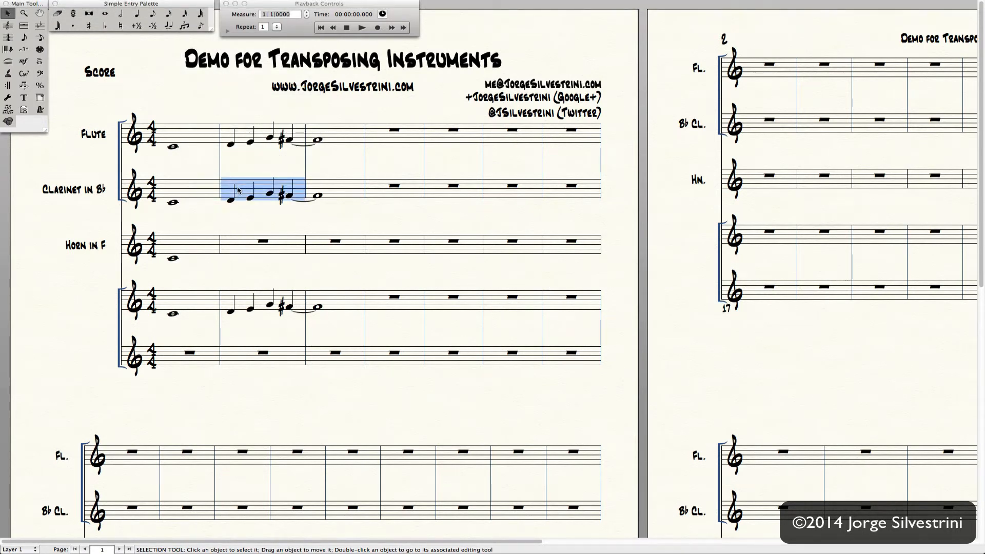
shift+click(320, 195)
click(259, 241)
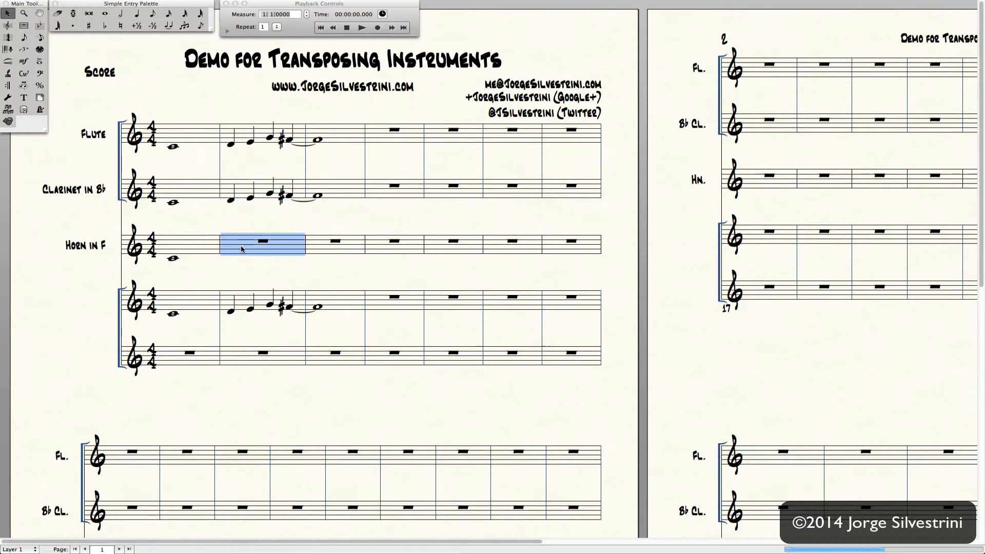
key(super+v)
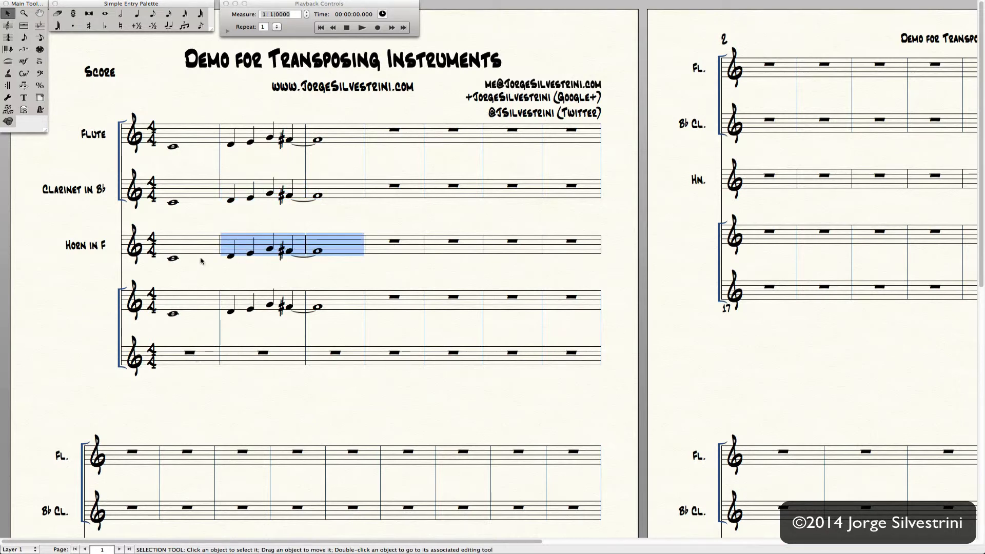
- Copy horn measures 1–3 onto the bottom staff and turn concert pitch off
shift+click(195, 251)
drag(178, 245, 173, 356)
click(191, 338)
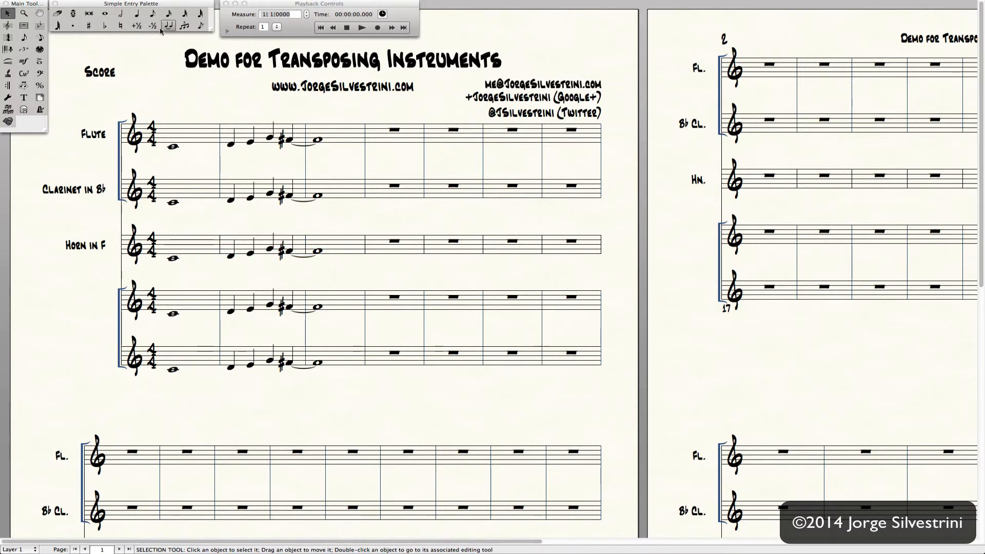
click(203, 5)
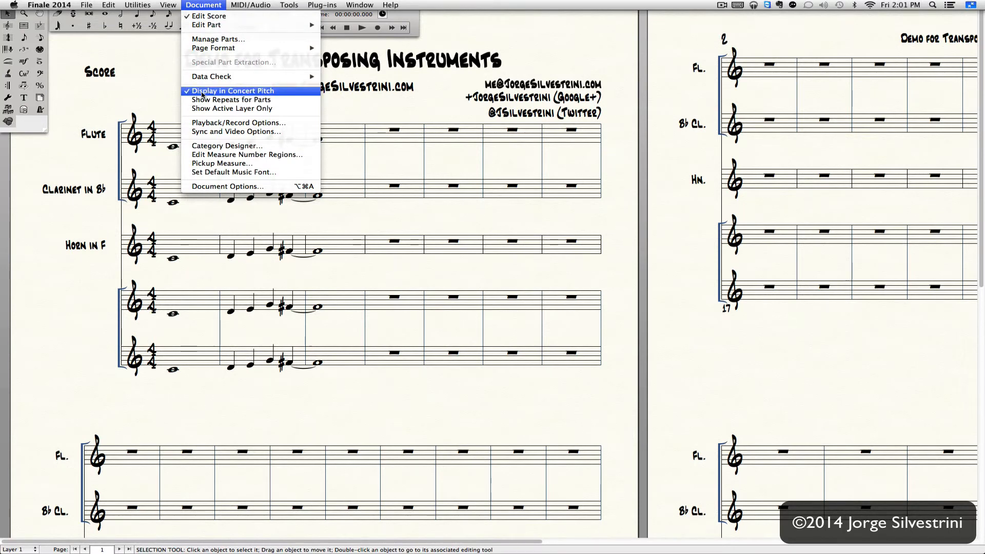
click(203, 93)
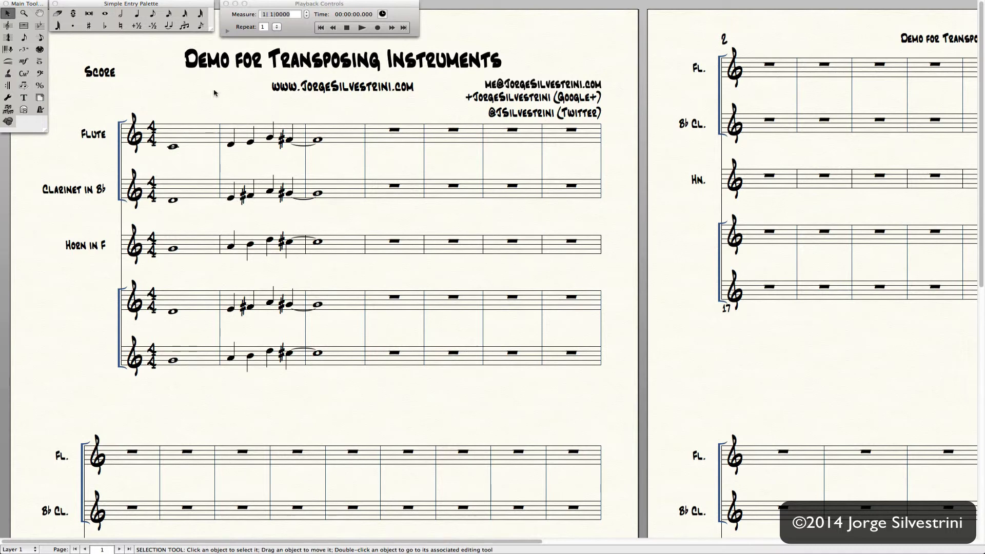
- Uncheck Hide Key Signature & Show Accidentals for Horn in F and Clarinet in Bb
key(super+k)
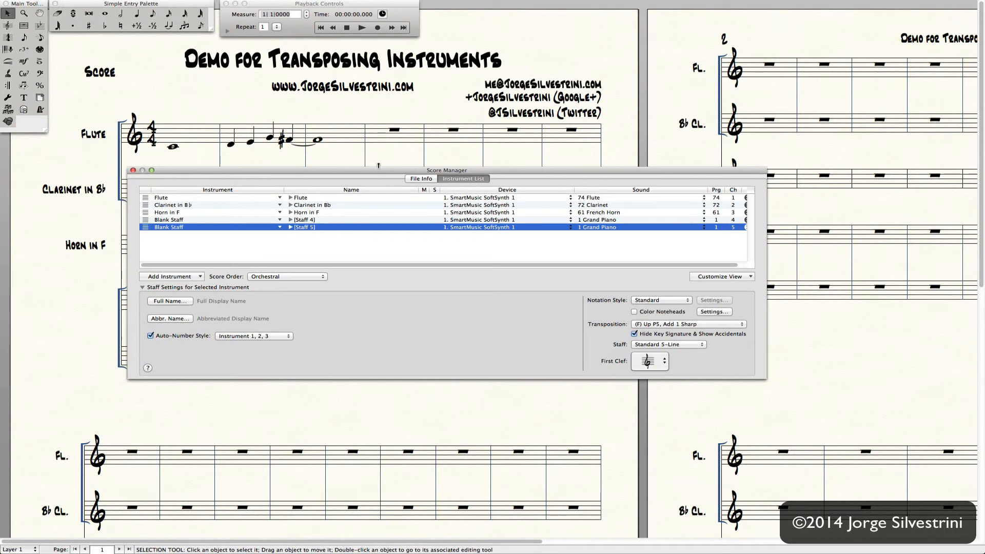
click(596, 213)
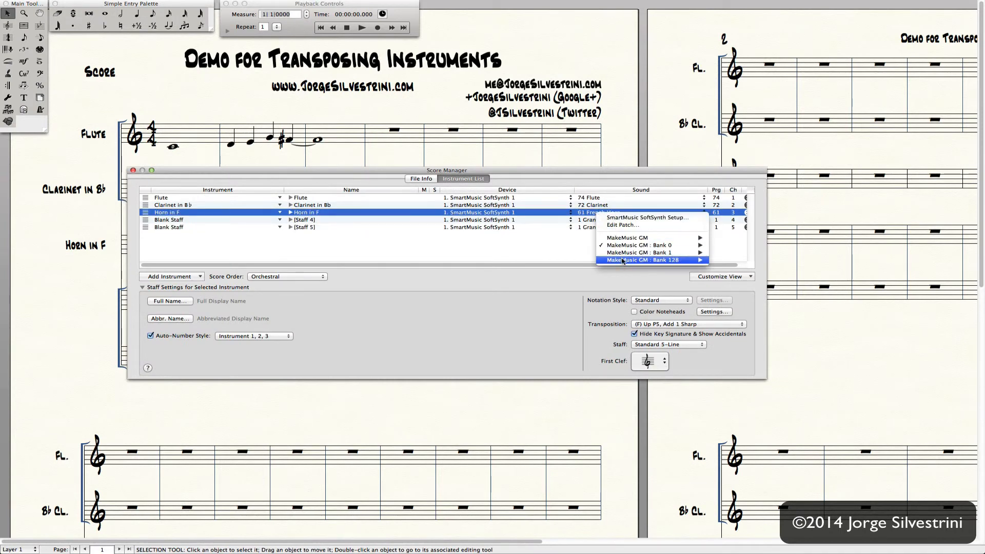
click(654, 300)
click(656, 334)
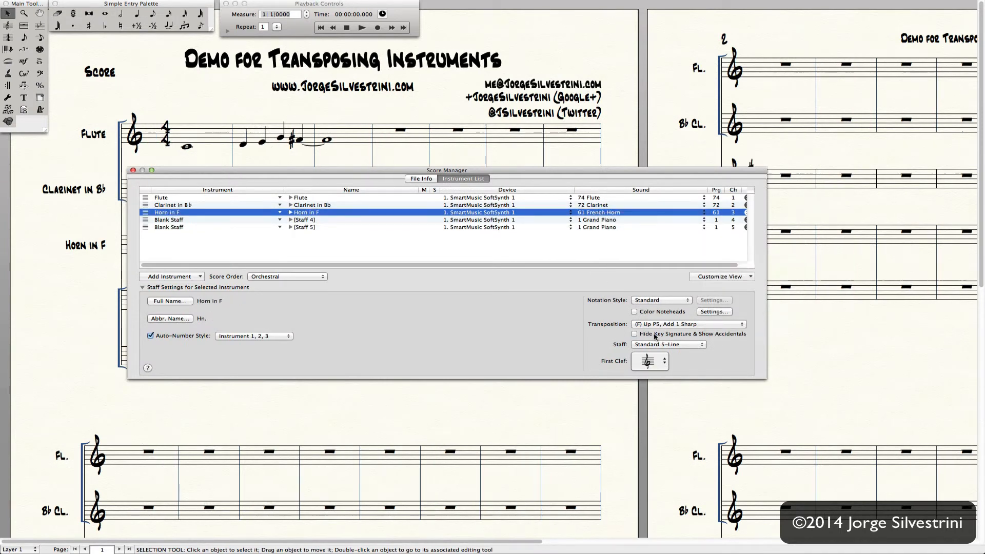
click(590, 205)
click(623, 327)
click(661, 334)
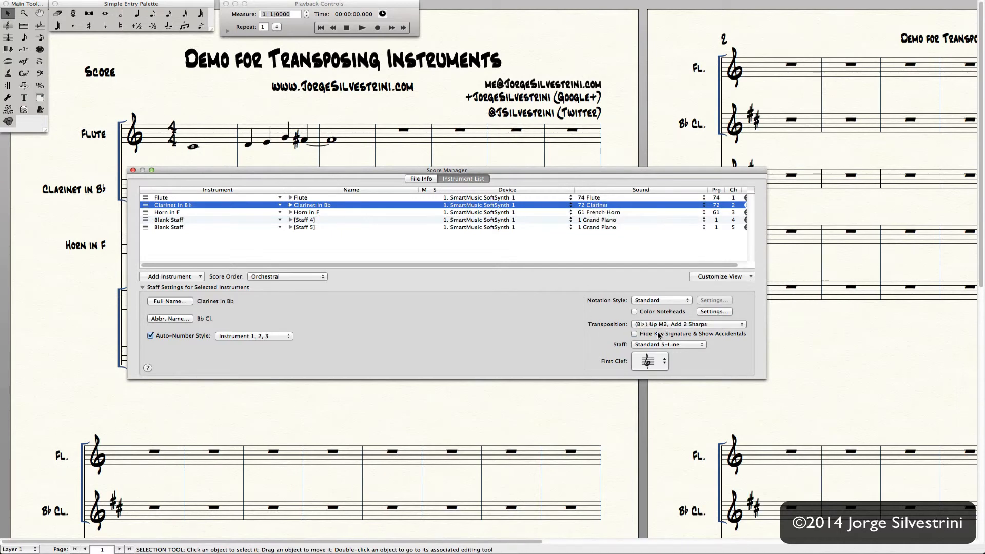
click(134, 171)
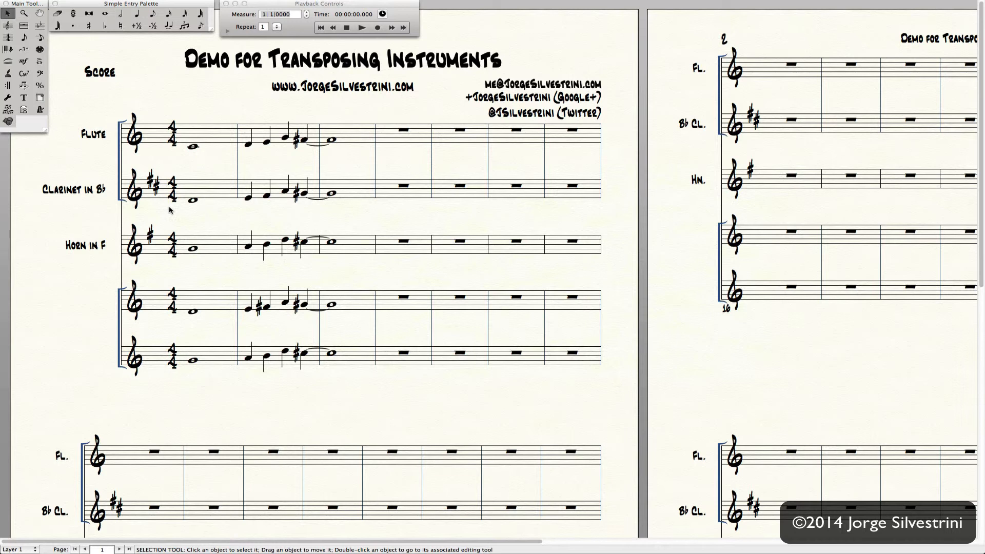
key(super+k)
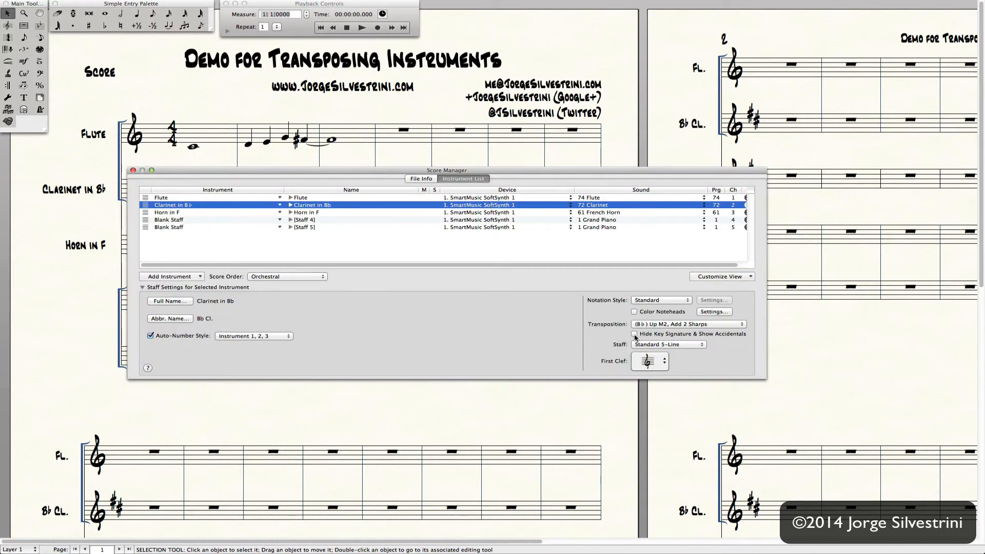
key(super+k)
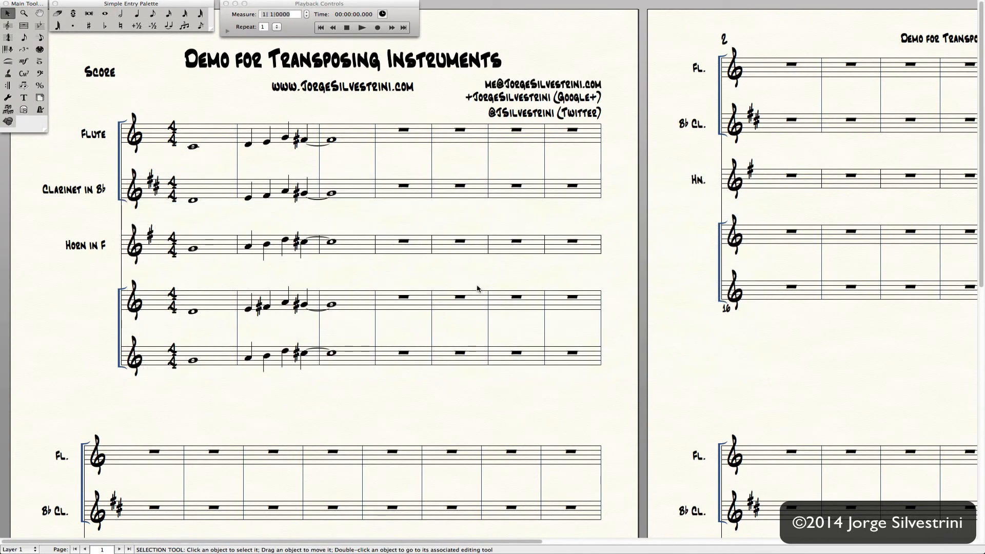